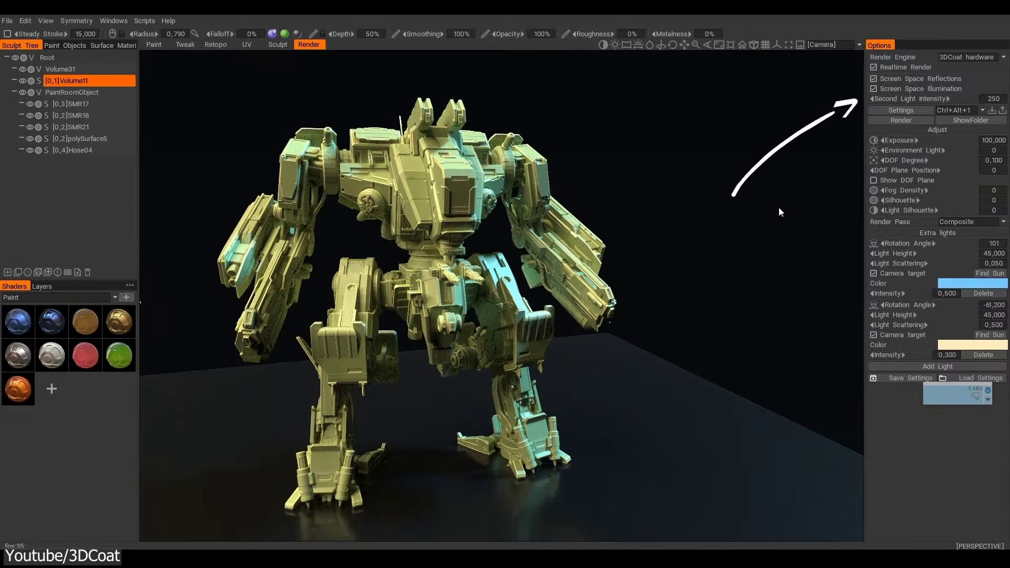
Uncheck Screen Space Illumination in the Render room options for the robot scene.
{"action": "left_click", "coordinate": [872, 88]}
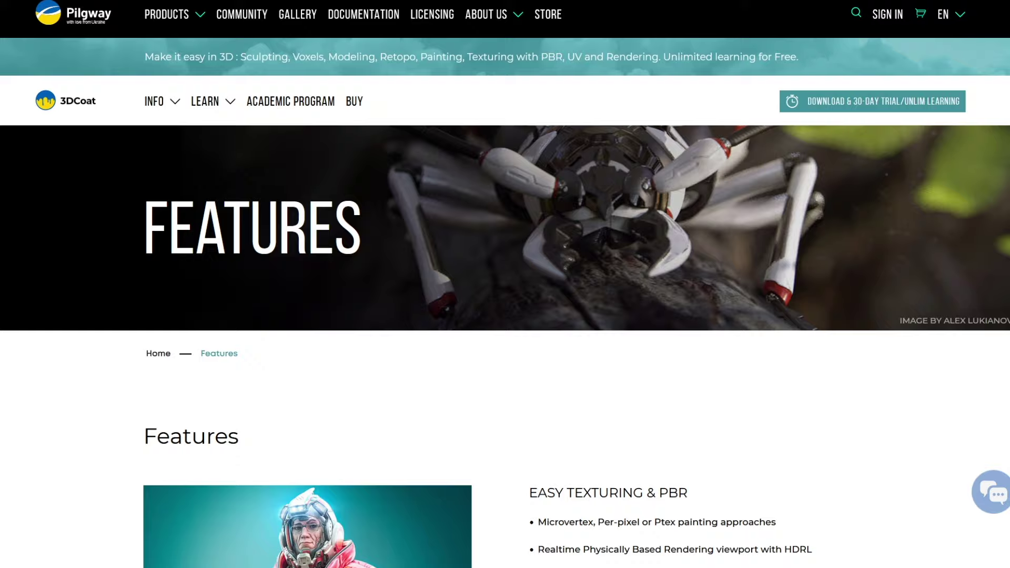
Scroll down the Pilgway Features page through the Easy Texturing & PBR list.
{"action": "scroll", "coordinate": [505, 346], "scroll_direction": "down", "scroll_amount": 7}
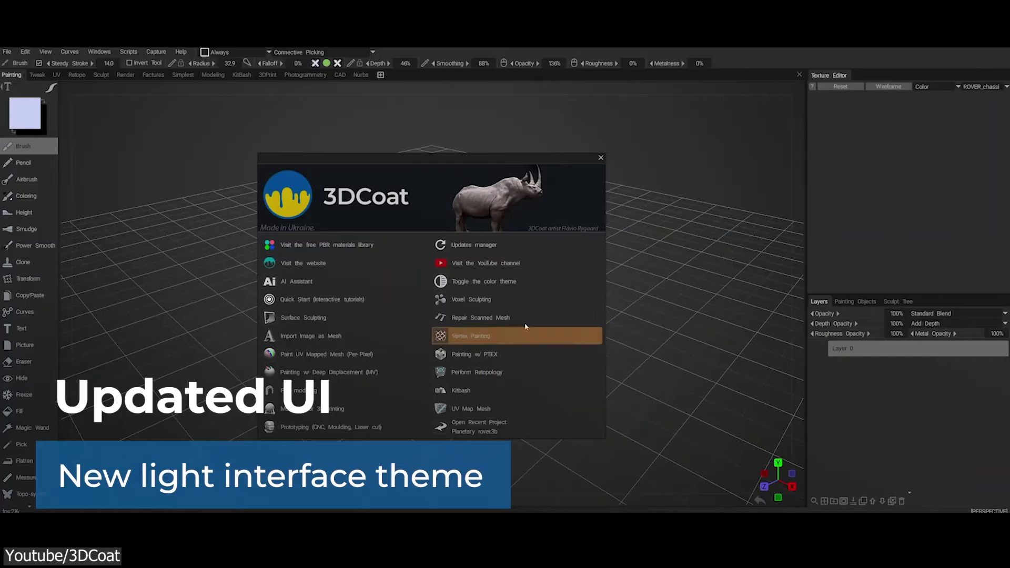
Raise the DOF Degree slider from 0 to 0.350 so a focus plane appears.
{"action": "left_click", "coordinate": [516, 281]}
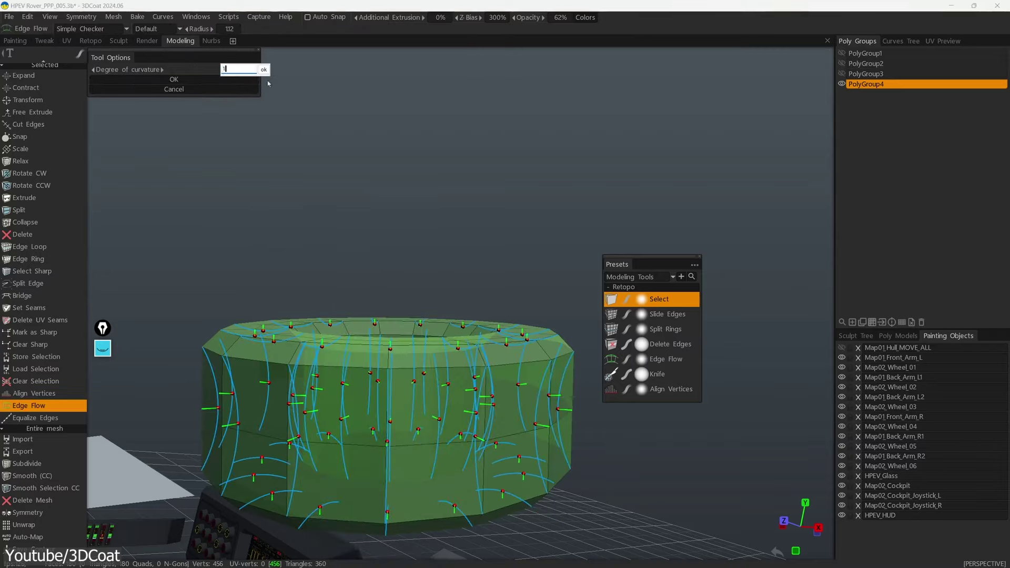
{"action": "key", "text": "Return"}
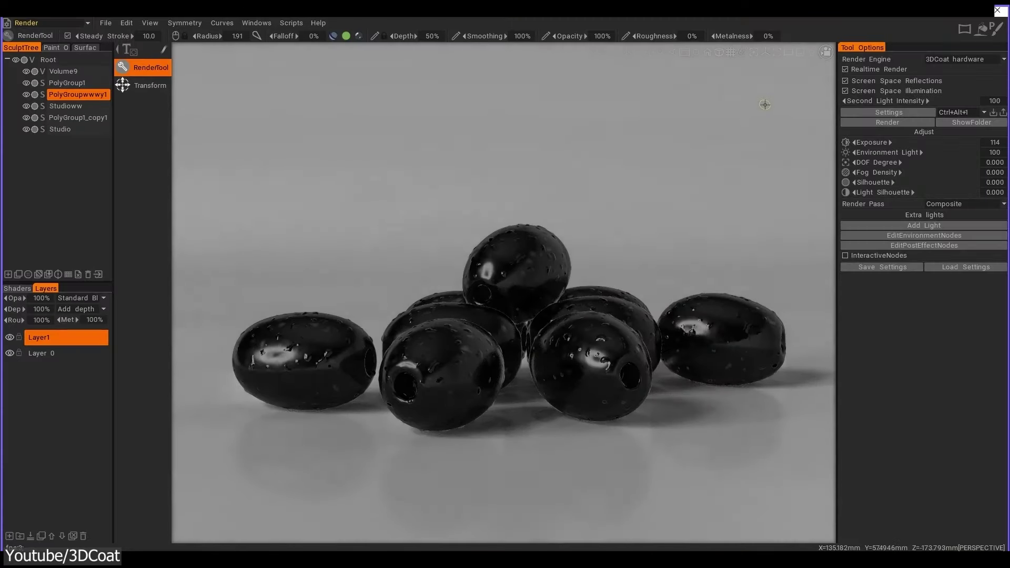
{"action": "left_click_drag", "start_coordinate": [875, 162], "coordinate": [889, 162]}
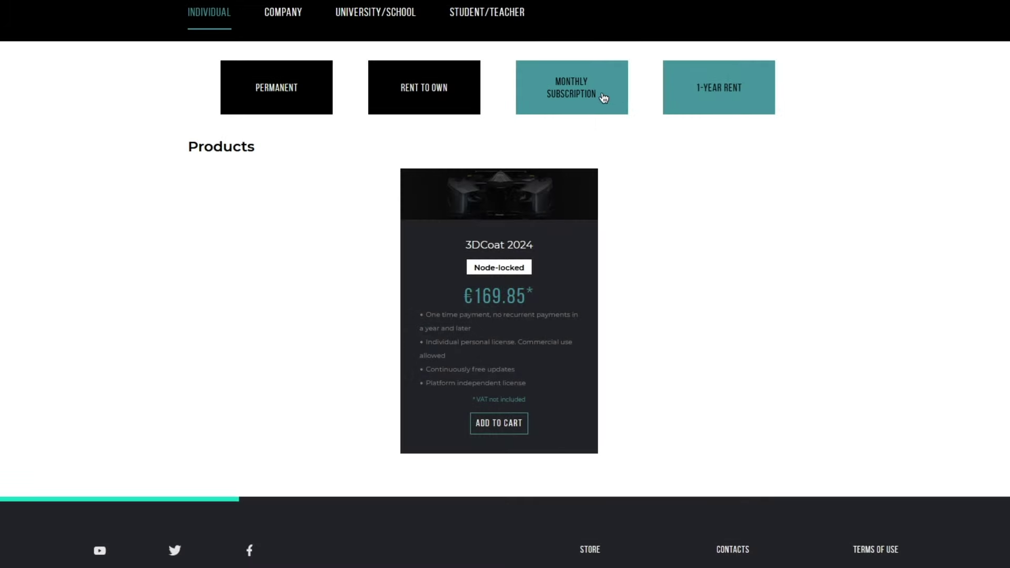
Switch between the subscription, Rent To Own and permanent license plan tabs.
{"action": "left_click", "coordinate": [547, 97]}
{"action": "left_click", "coordinate": [454, 97]}
{"action": "scroll", "coordinate": [454, 97], "scroll_direction": "down", "scroll_amount": 1}
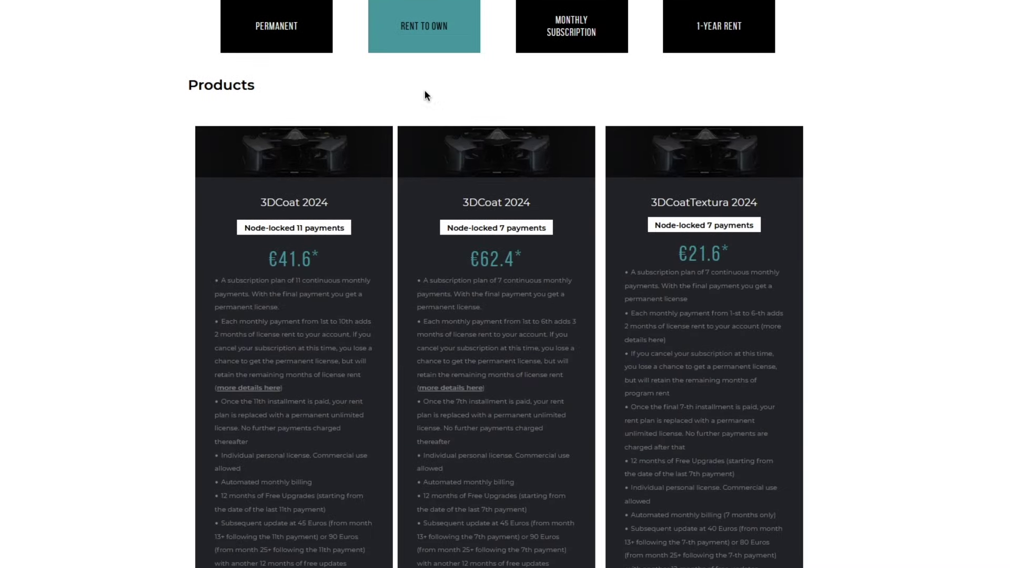
{"action": "left_click", "coordinate": [298, 39]}
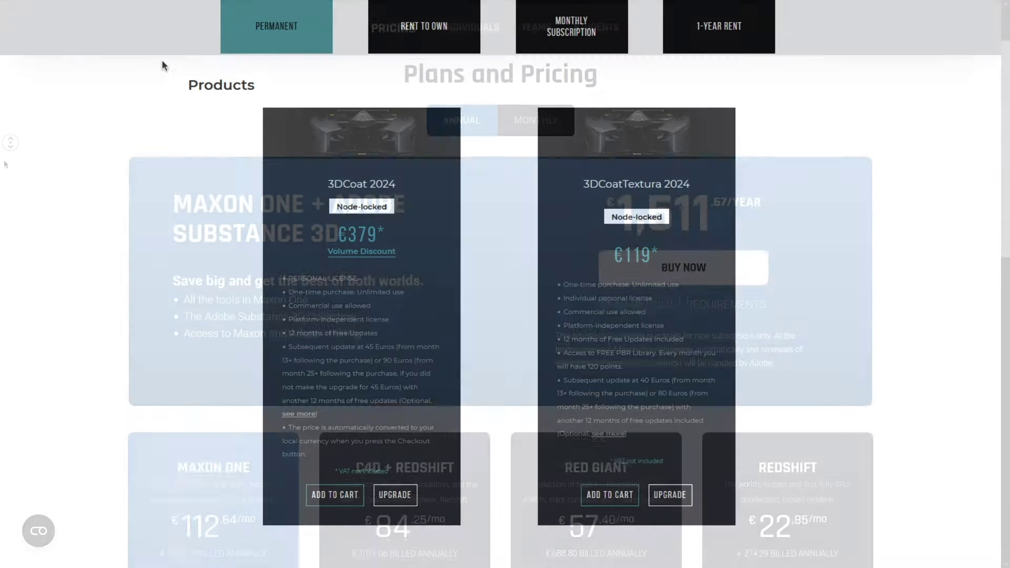
Scroll down to the Rent To Own product cards priced €41.6, €62.4 and €21.6.
{"action": "middle_click", "coordinate": [11, 142]}
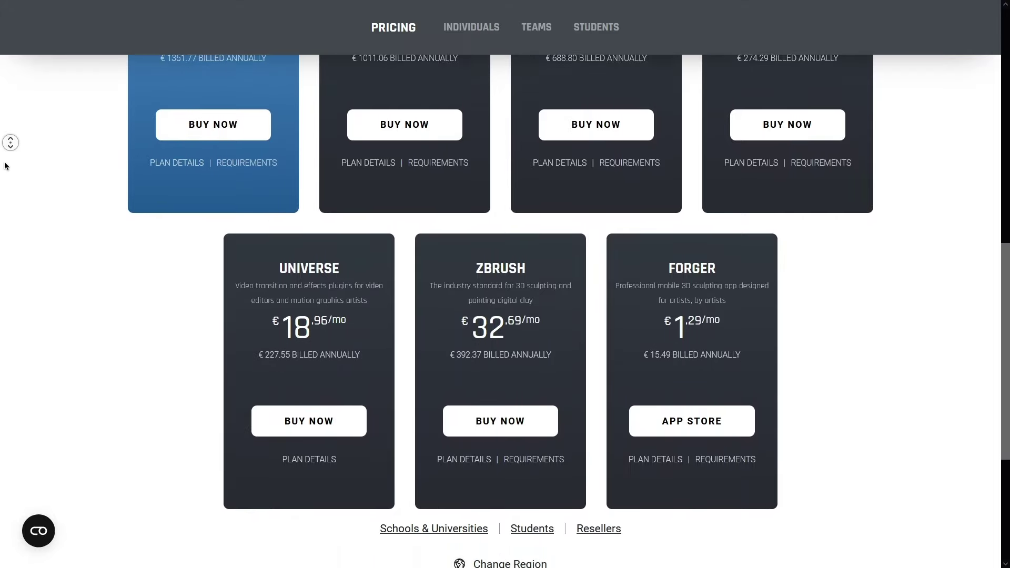
{"action": "left_click", "coordinate": [5, 166]}
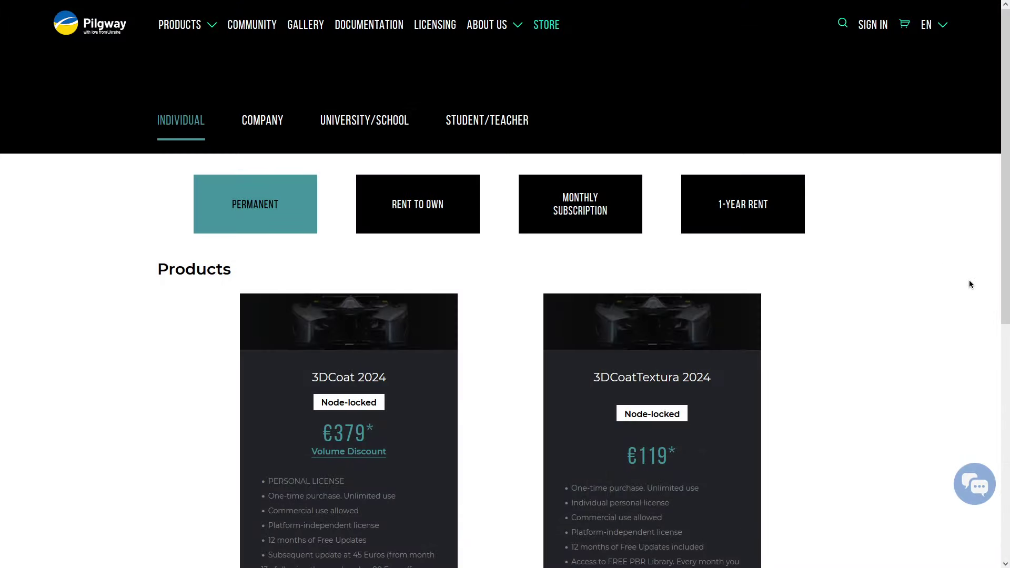
{"action": "scroll", "coordinate": [968, 282], "scroll_direction": "down", "scroll_amount": 3}
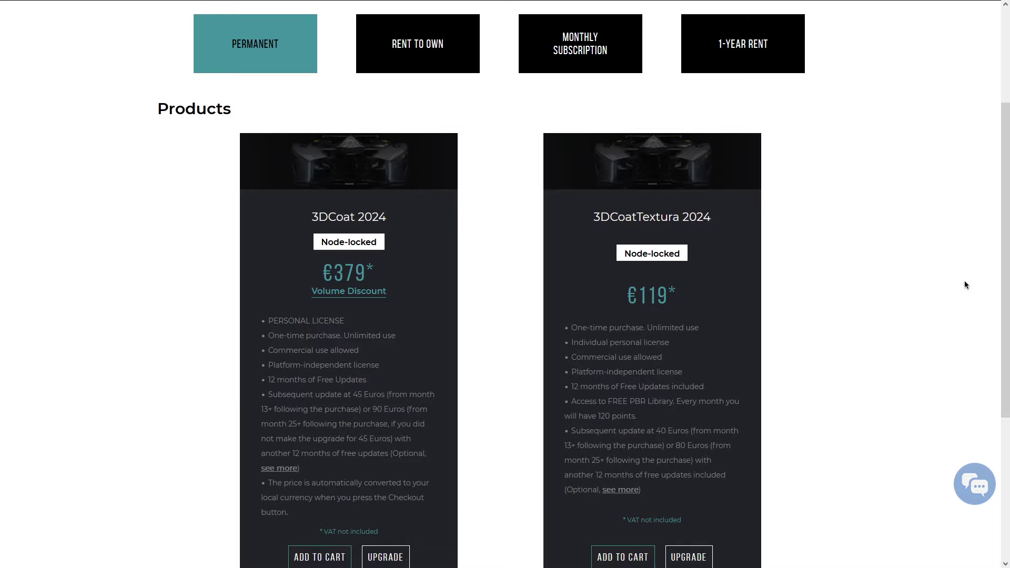
{"action": "scroll", "coordinate": [965, 284], "scroll_direction": "down", "scroll_amount": 1}
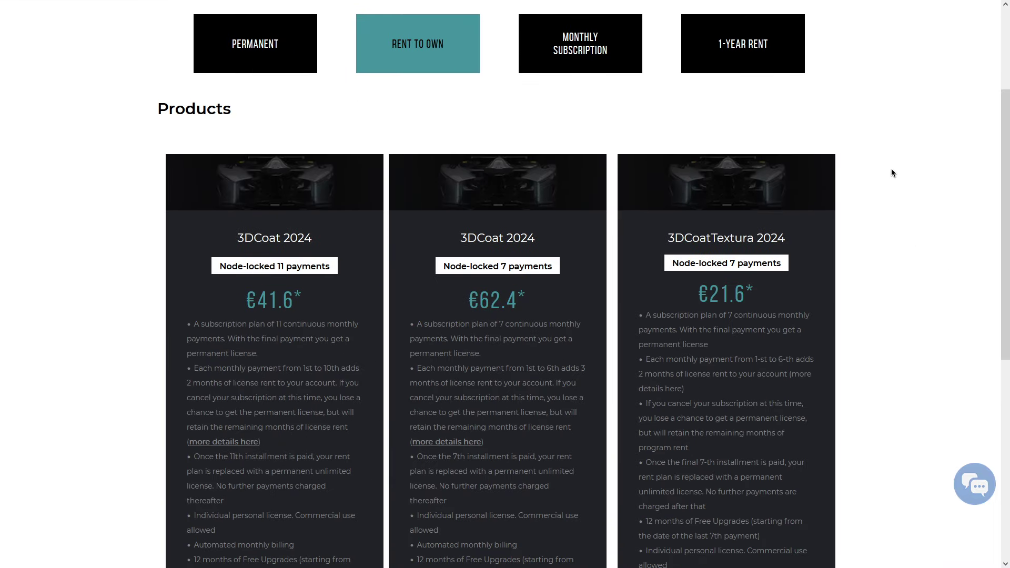
{"action": "scroll", "coordinate": [933, 167], "scroll_direction": "down", "scroll_amount": 3}
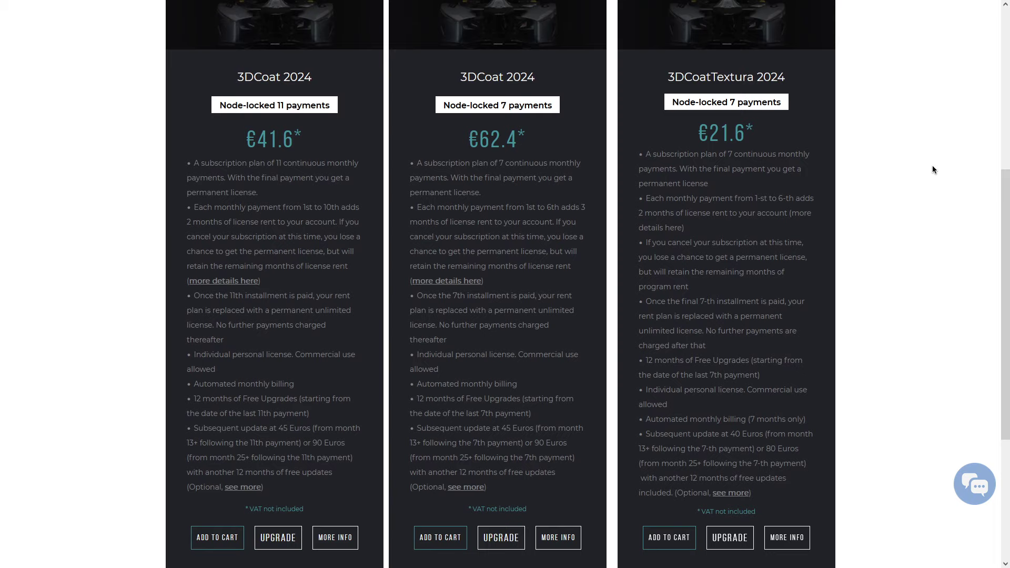
{"action": "scroll", "coordinate": [933, 169], "scroll_direction": "down", "scroll_amount": 1}
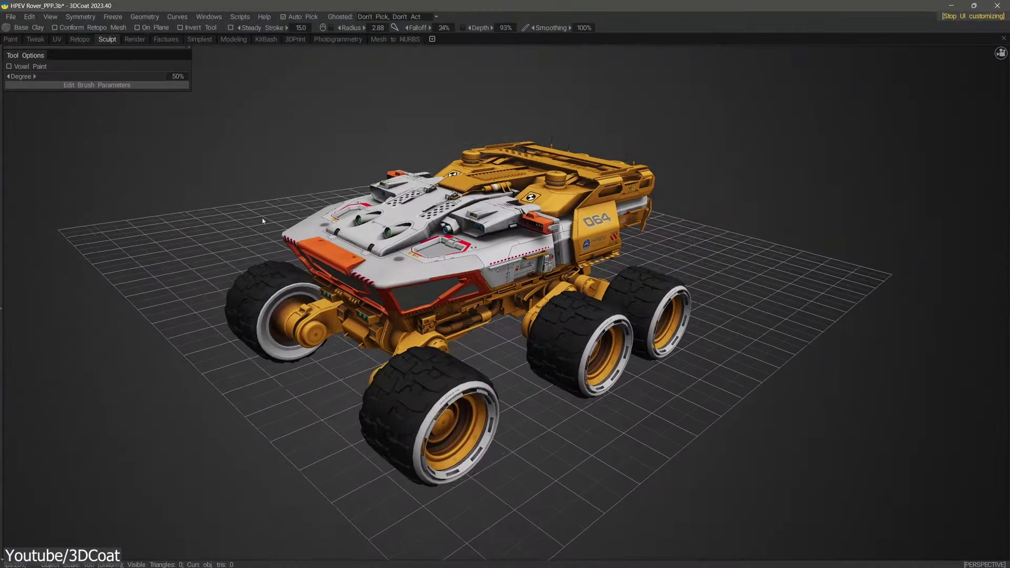
Assign a shiny shader from the Metal library to the sphere in the Cornell box.
{"action": "key", "text": "space"}
{"action": "left_click", "coordinate": [455, 258]}
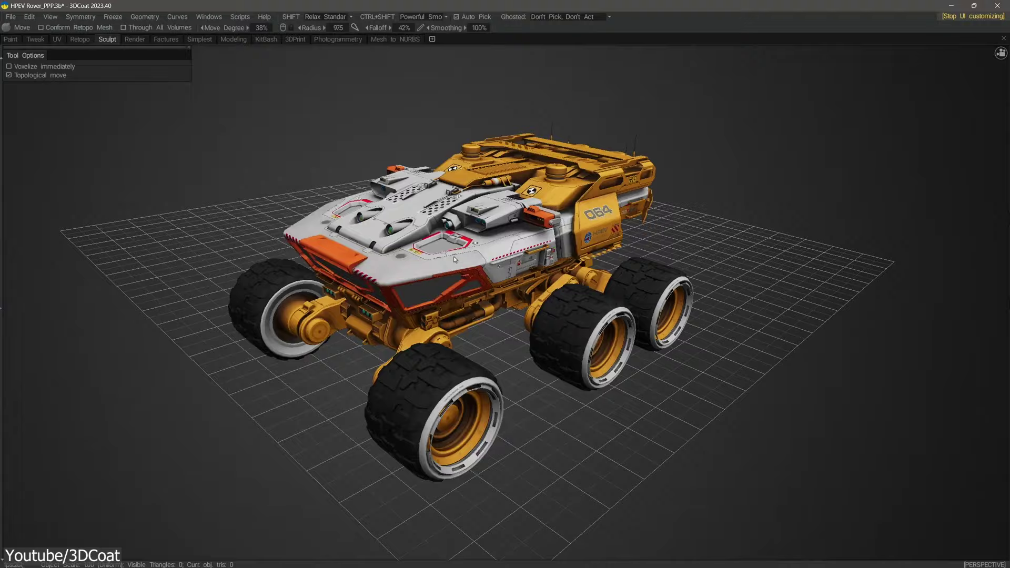
{"action": "left_click", "coordinate": [209, 16]}
{"action": "left_click", "coordinate": [207, 219]}
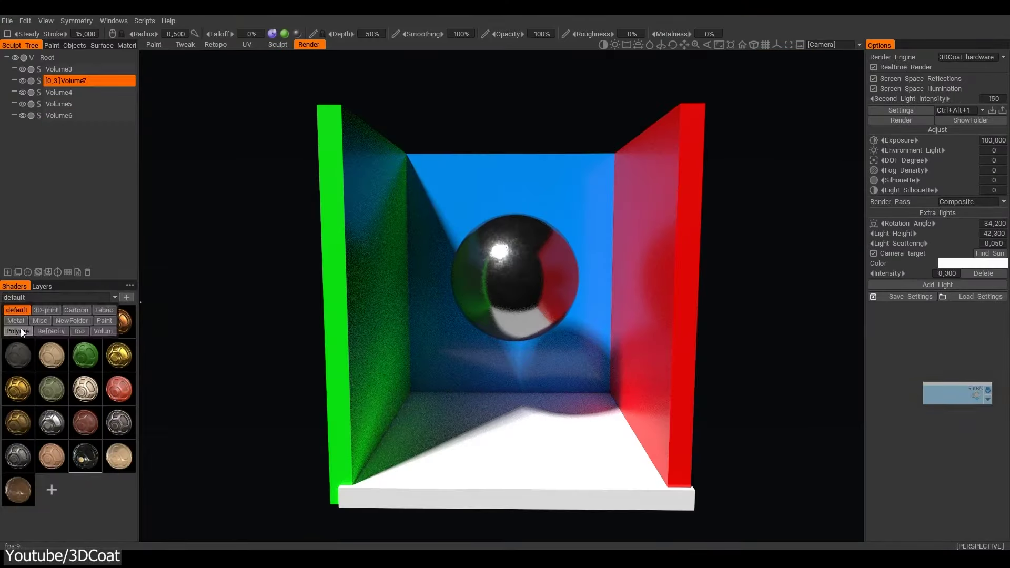
{"action": "left_click", "coordinate": [20, 329]}
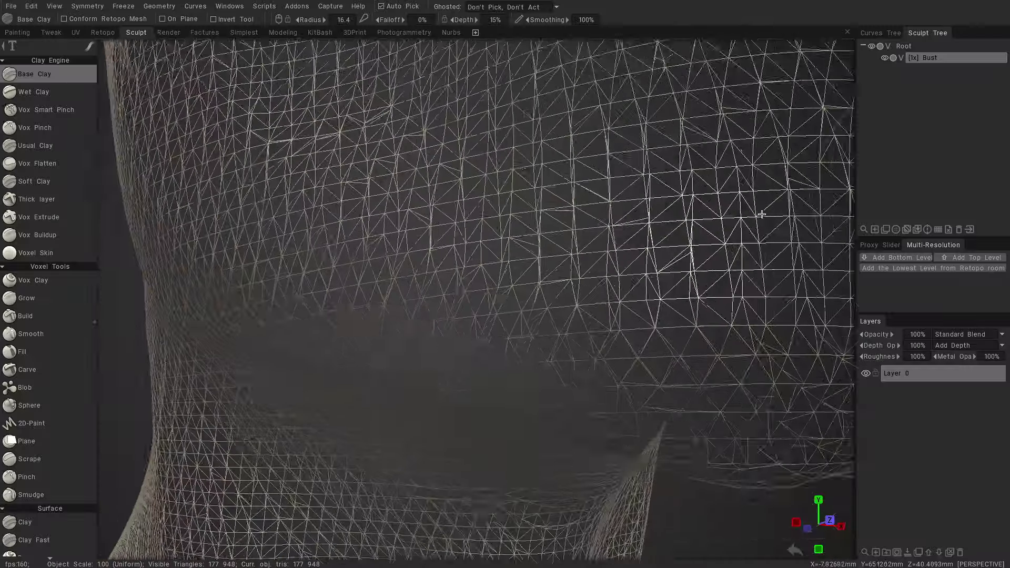
{"action": "scroll", "coordinate": [762, 214], "scroll_direction": "down", "scroll_amount": 8}
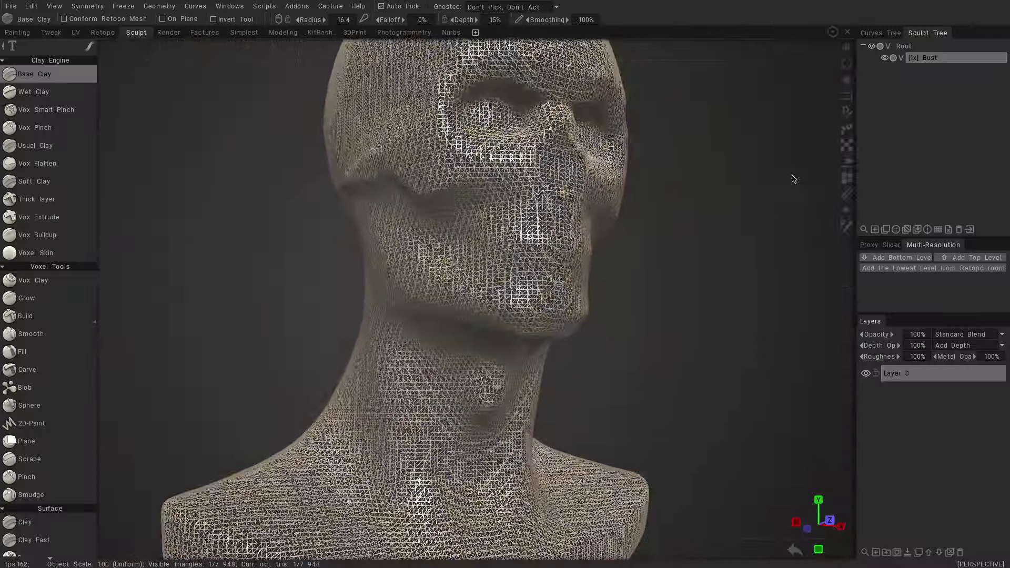
{"action": "left_click_drag", "start_coordinate": [789, 187], "coordinate": [693, 194]}
{"action": "scroll", "coordinate": [687, 241], "scroll_direction": "up", "scroll_amount": 8}
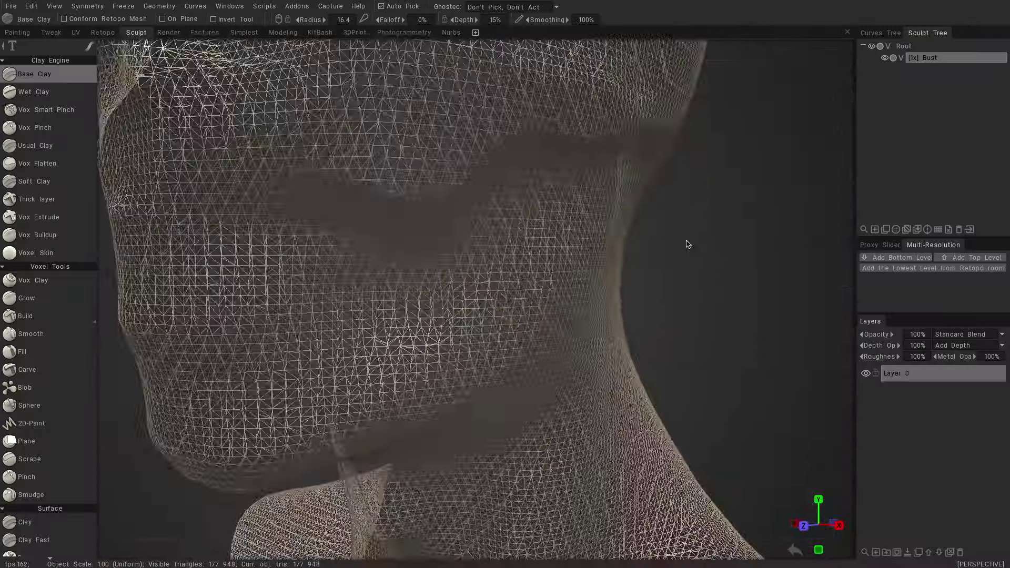
{"action": "scroll", "coordinate": [675, 279], "scroll_direction": "down", "scroll_amount": 10}
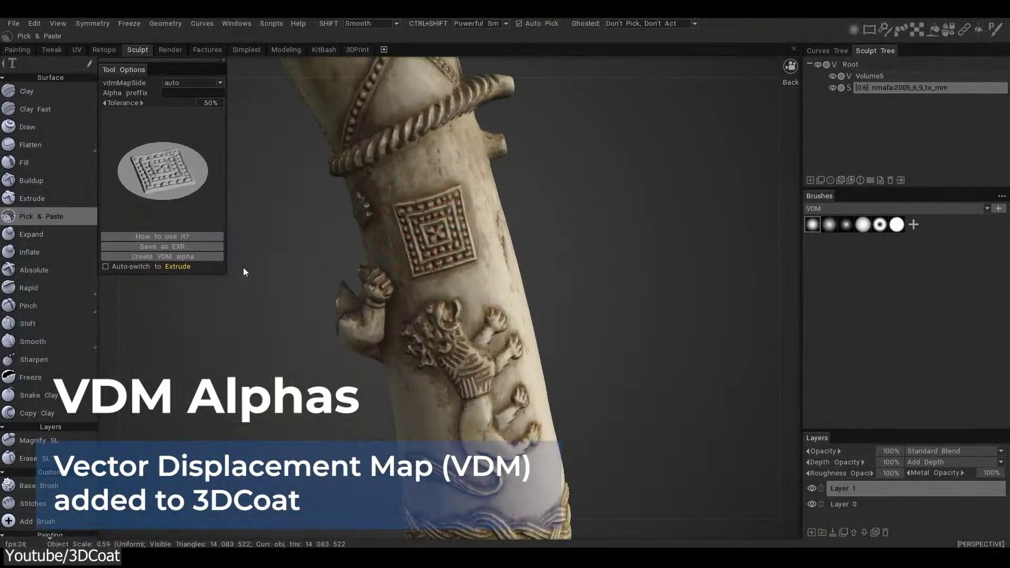
Capture the sculpted detail as a new VDM alpha and browse the brush packs.
{"action": "left_click", "coordinate": [185, 257]}
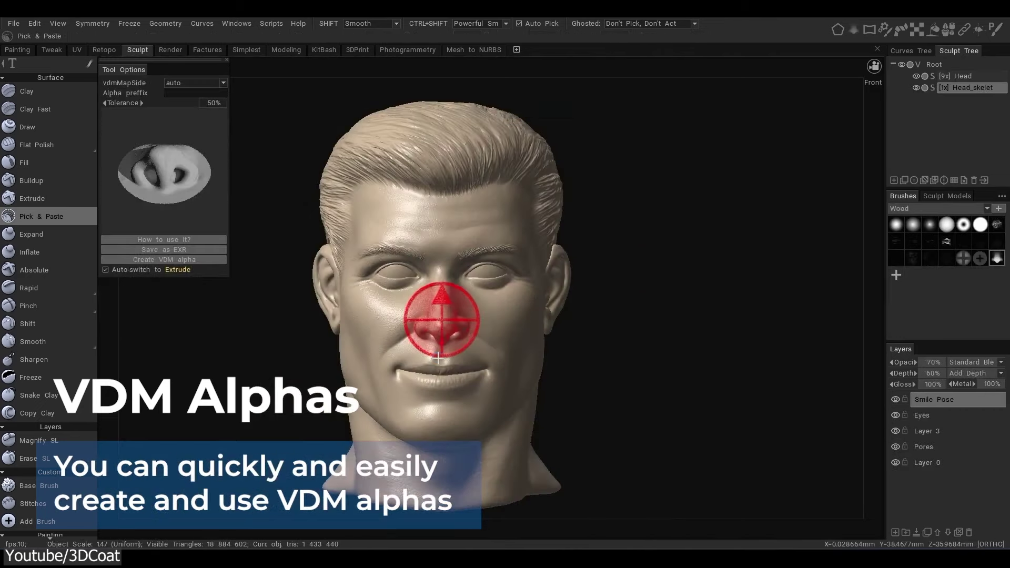
{"action": "left_click", "coordinate": [438, 358]}
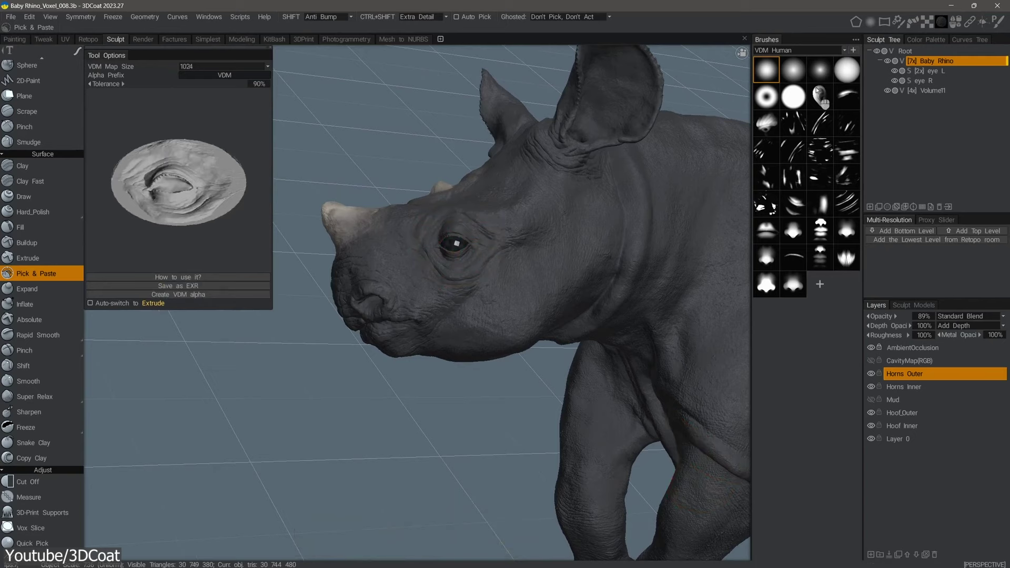
{"action": "left_click", "coordinate": [815, 50]}
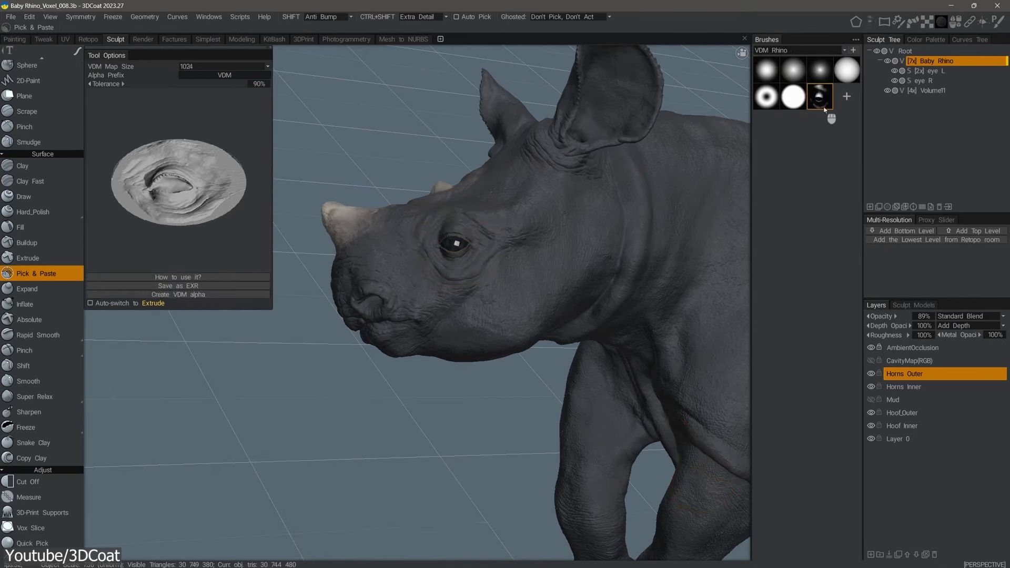
{"action": "left_click_drag", "start_coordinate": [234, 377], "coordinate": [326, 368]}
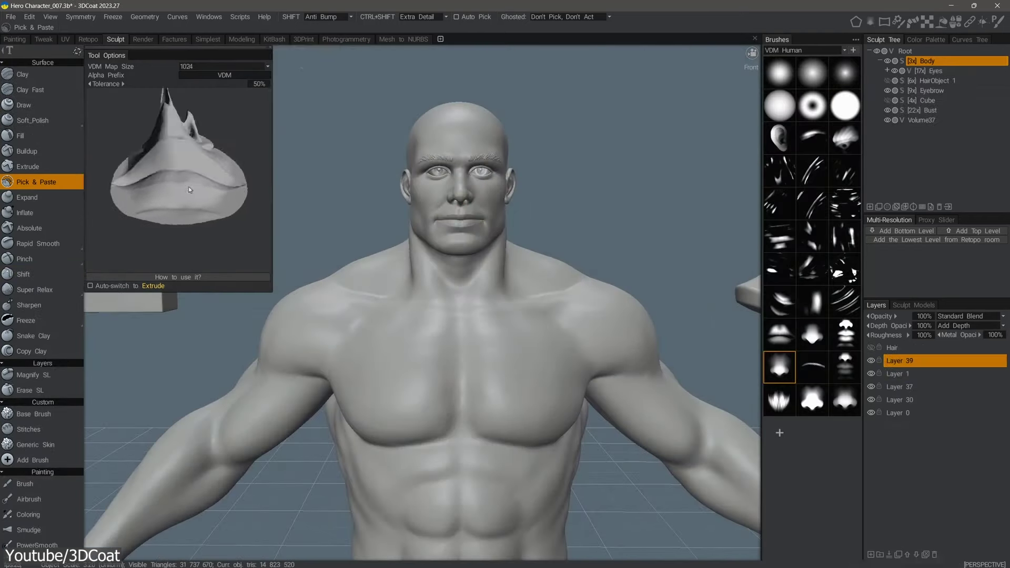
Pick the nose patch onto the face and expand the brush's full parameter sections.
{"action": "left_click_drag", "start_coordinate": [261, 83], "coordinate": [247, 84]}
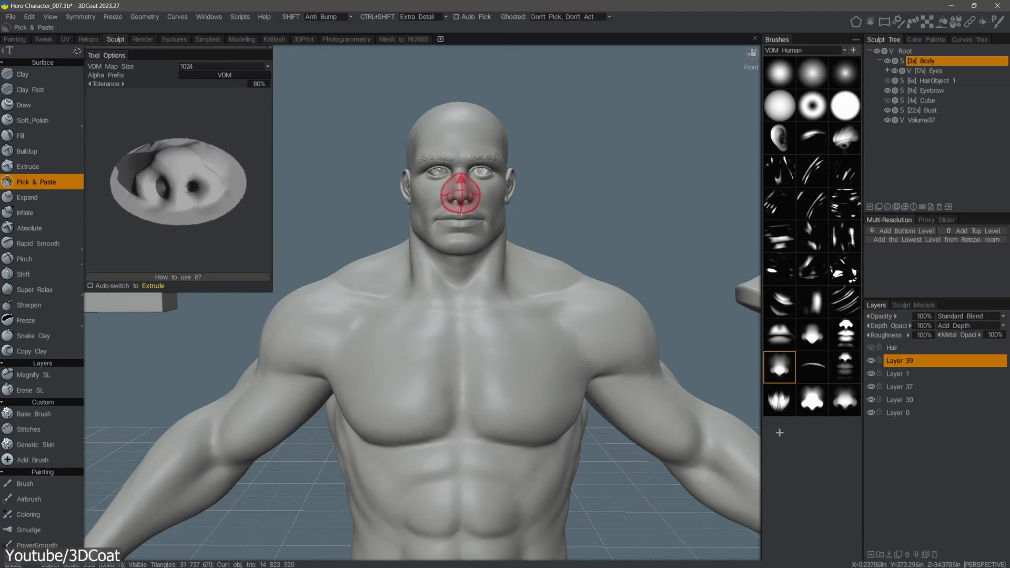
{"action": "left_click", "coordinate": [460, 194]}
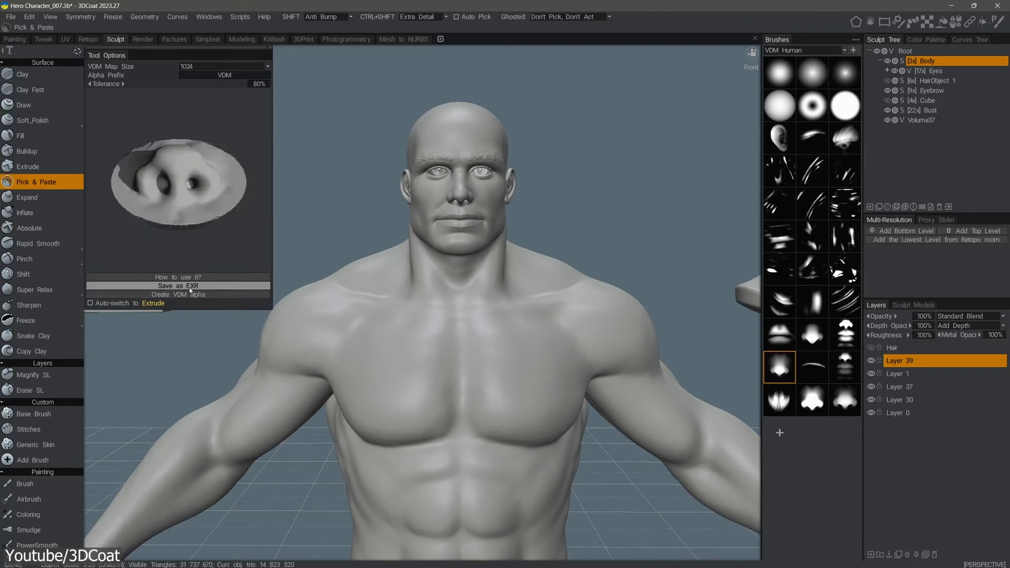
{"action": "mouse_move", "coordinate": [810, 433]}
{"action": "left_click", "coordinate": [734, 496]}
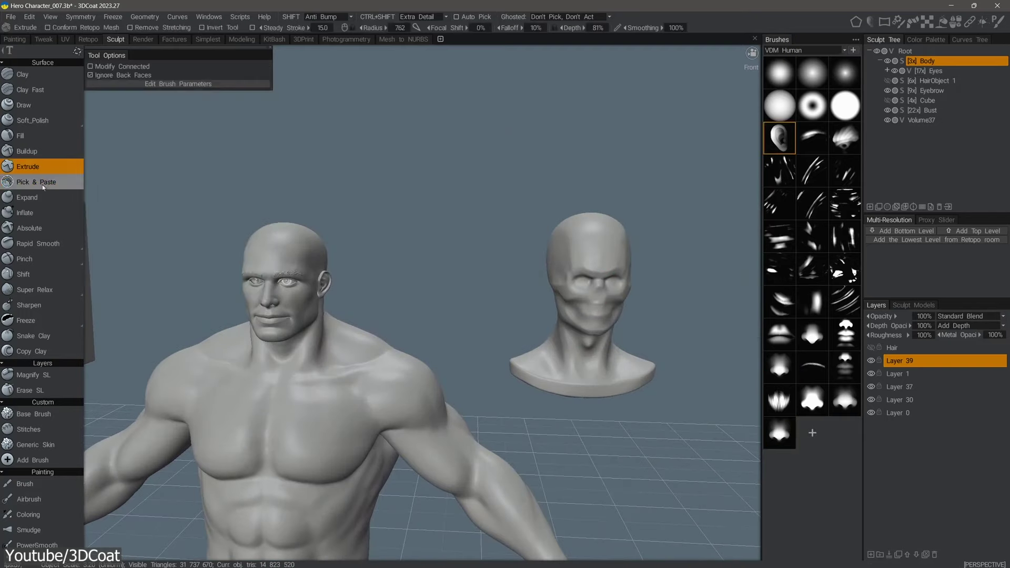
{"action": "left_click", "coordinate": [43, 185]}
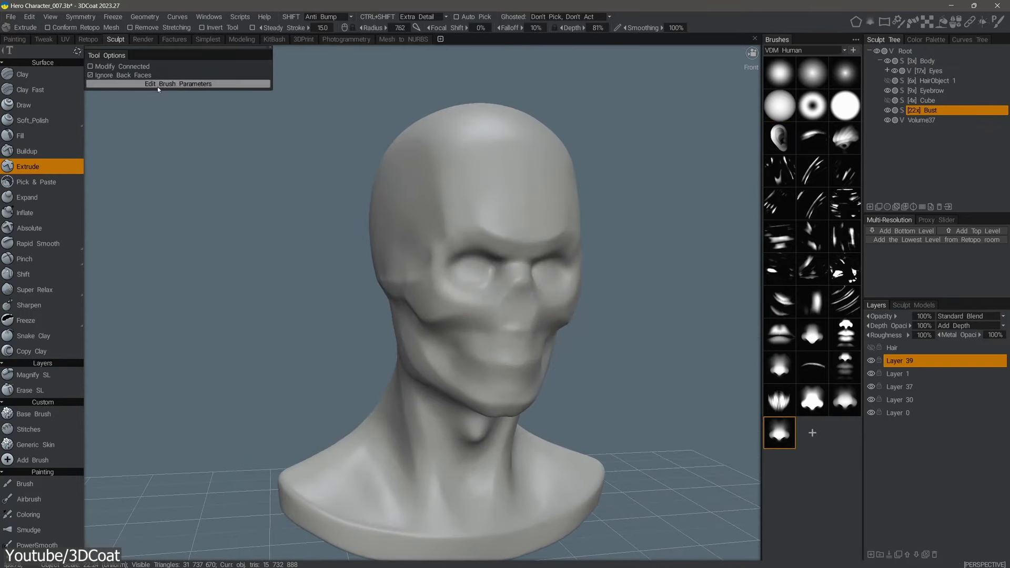
{"action": "left_click", "coordinate": [158, 85]}
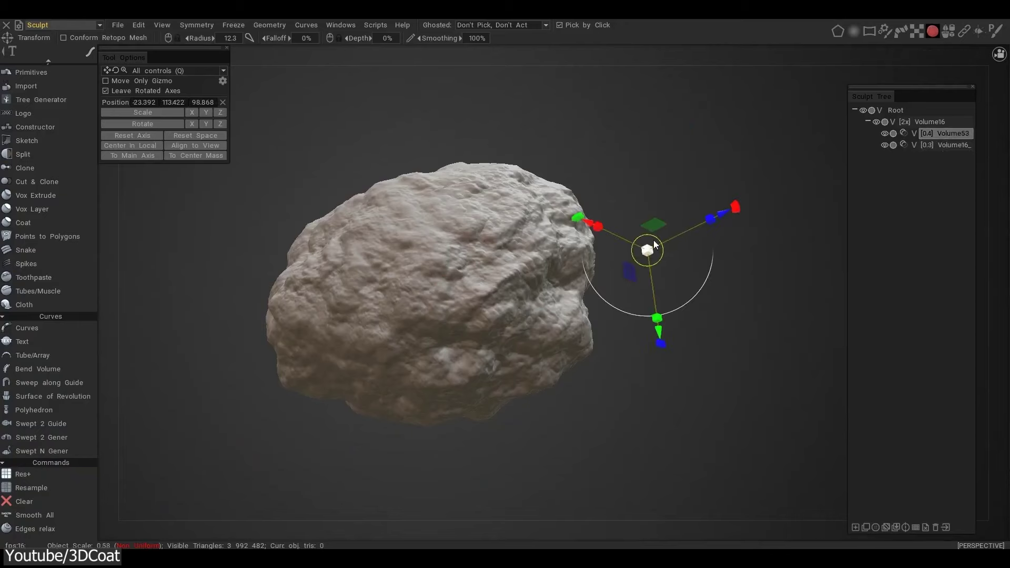
Move the red cutter volume into the rock with the Transform gizmo.
{"action": "left_click_drag", "start_coordinate": [648, 249], "coordinate": [480, 221]}
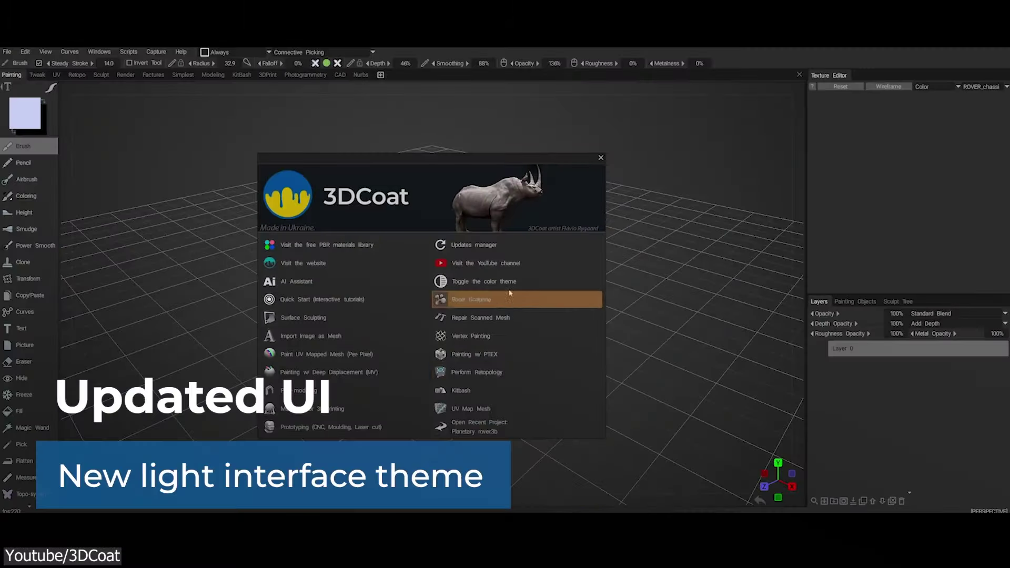
Switch to the light theme, brighten the accent colour and shift its hue toward yellow-orange.
{"action": "left_click", "coordinate": [507, 283]}
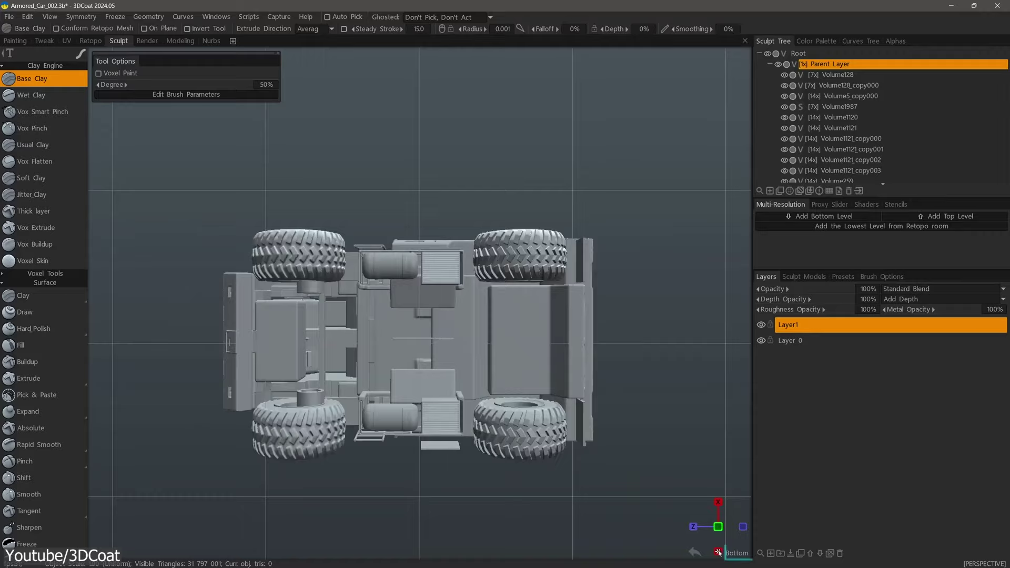
{"action": "left_click", "coordinate": [718, 551]}
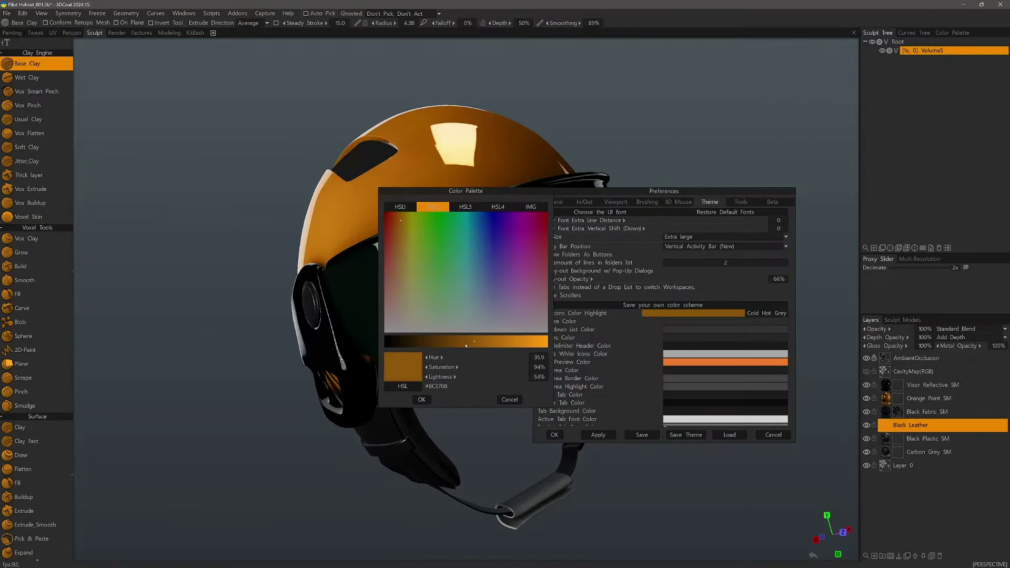
{"action": "left_click_drag", "start_coordinate": [466, 345], "coordinate": [494, 342]}
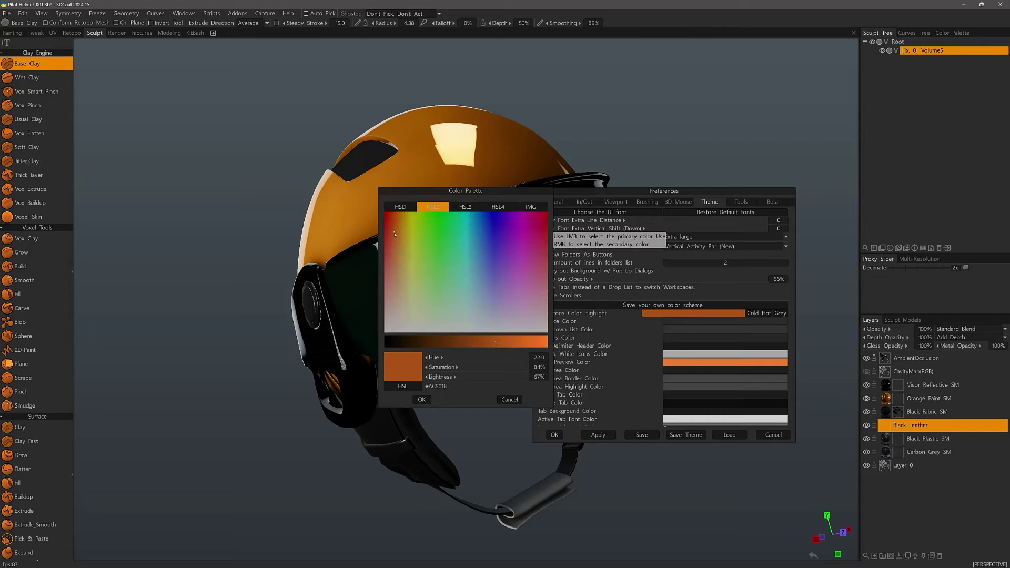
{"action": "left_click_drag", "start_coordinate": [395, 233], "coordinate": [453, 235]}
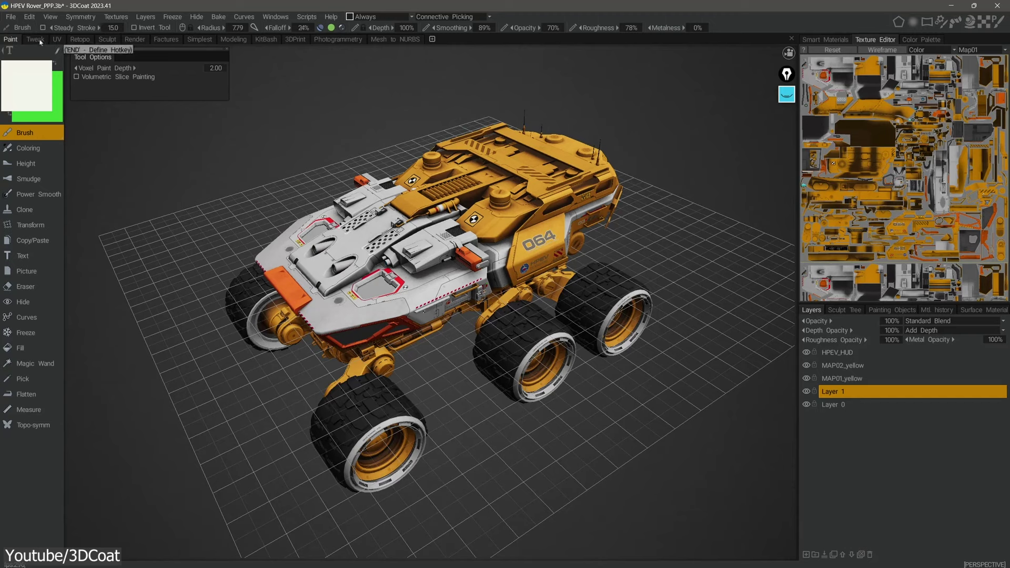
Cycle through the Tweak, Retopo, Sculpt and Paint rooms, then apply the Theme preferences.
{"action": "left_click", "coordinate": [42, 40]}
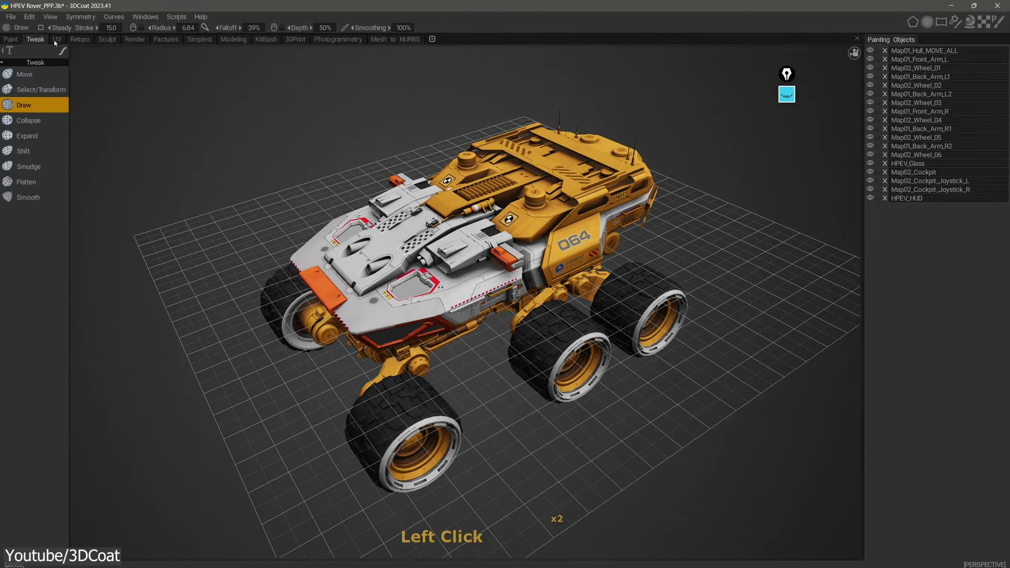
{"action": "left_click", "coordinate": [80, 40]}
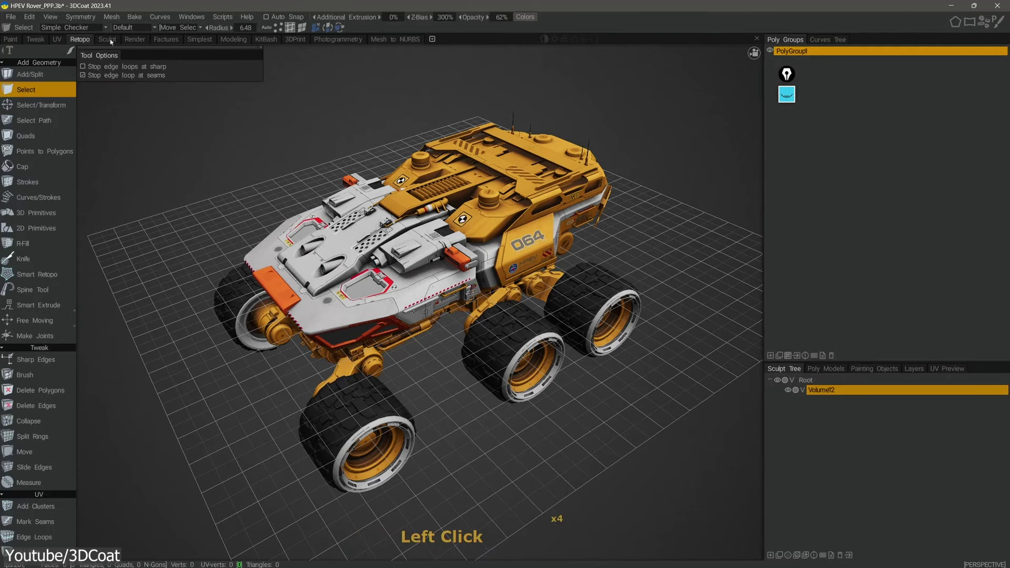
{"action": "left_click", "coordinate": [107, 40]}
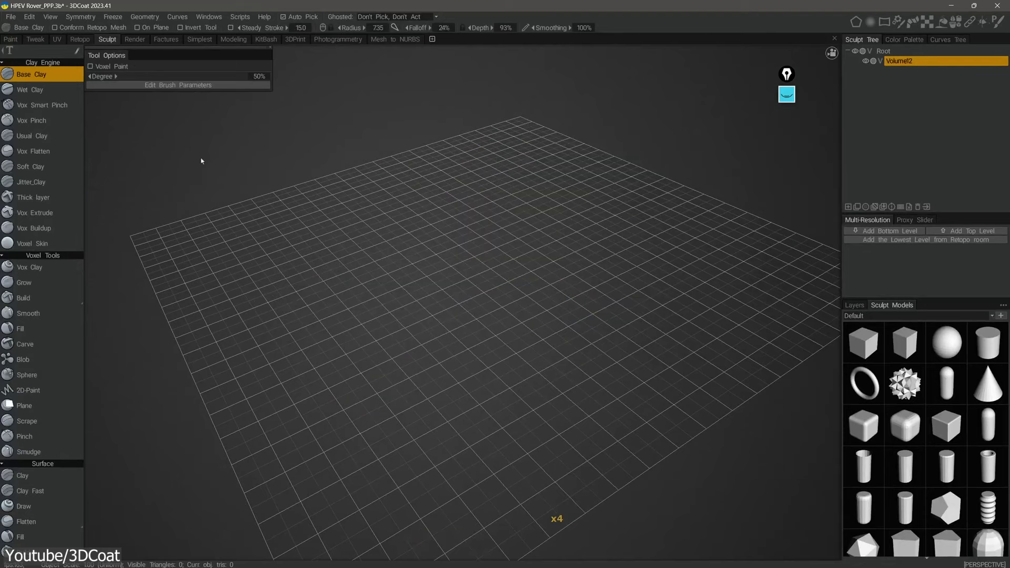
{"action": "left_click", "coordinate": [11, 39]}
{"action": "right_click", "coordinate": [396, 41]}
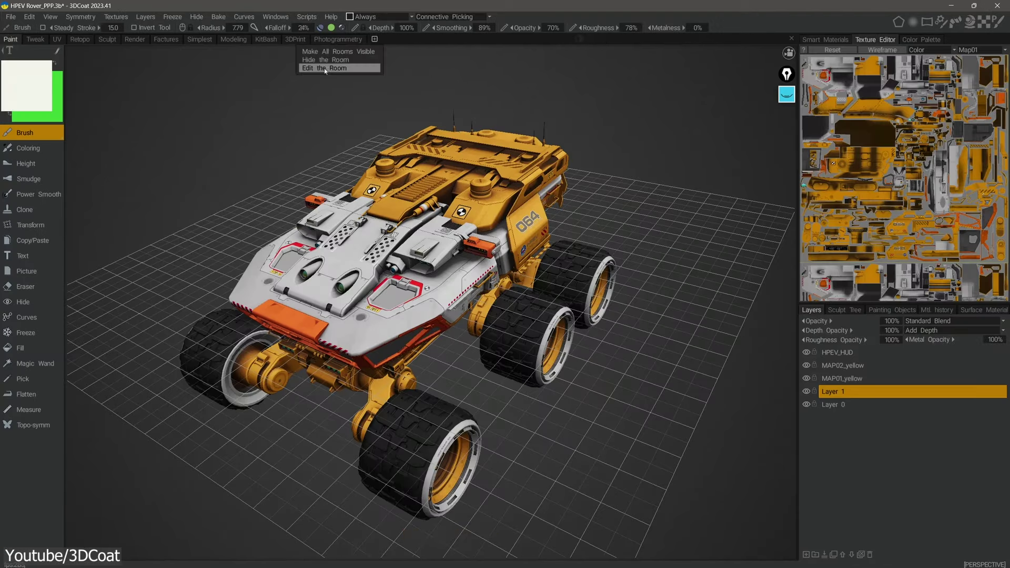
{"action": "left_click", "coordinate": [327, 60]}
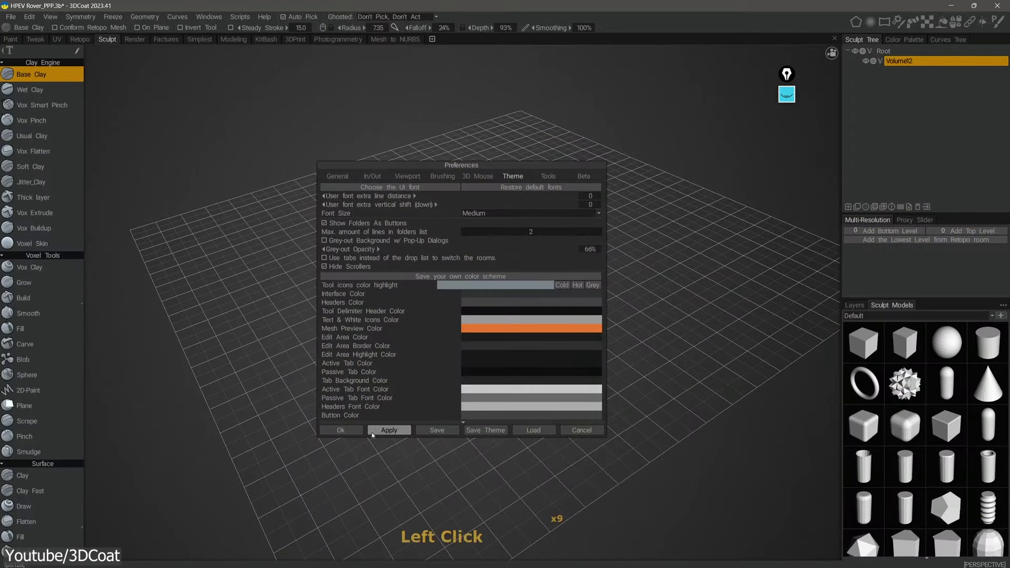
{"action": "left_click", "coordinate": [341, 429]}
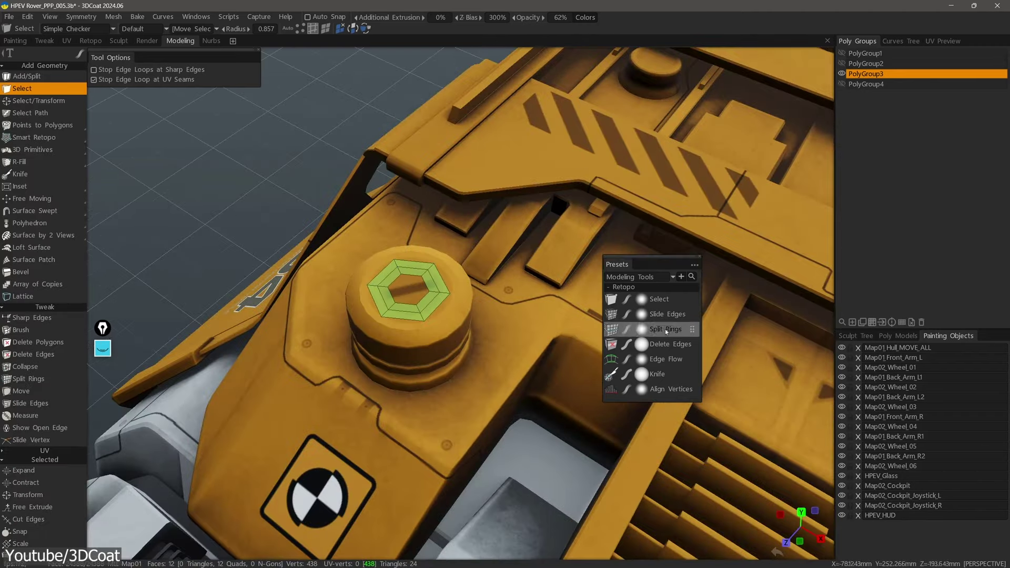
Split a ring around the cap's hexagon and apply Edge Flow to round it.
{"action": "left_click", "coordinate": [665, 329]}
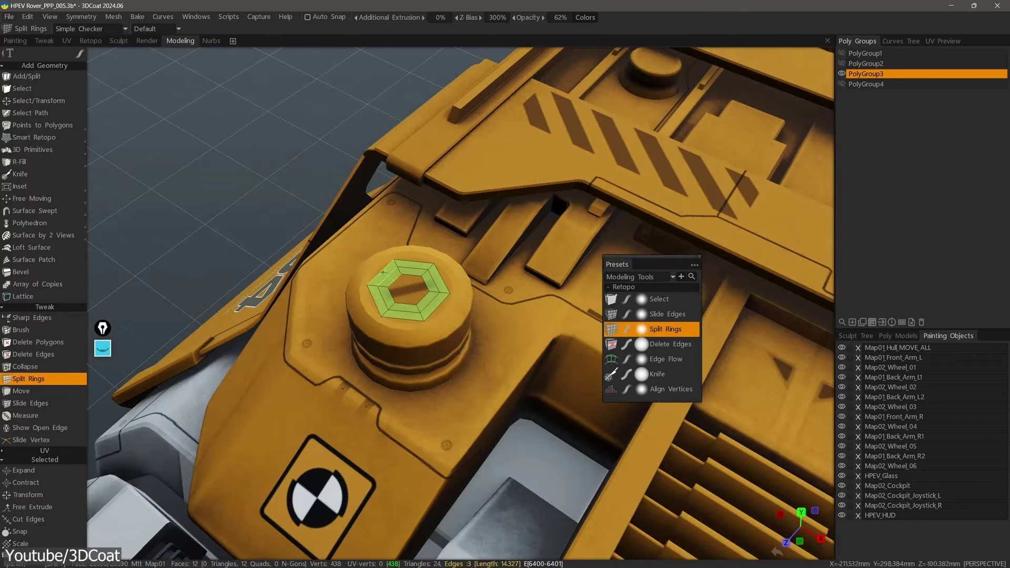
{"action": "left_click", "coordinate": [393, 311]}
{"action": "scroll", "coordinate": [381, 308], "scroll_direction": "up", "scroll_amount": 4}
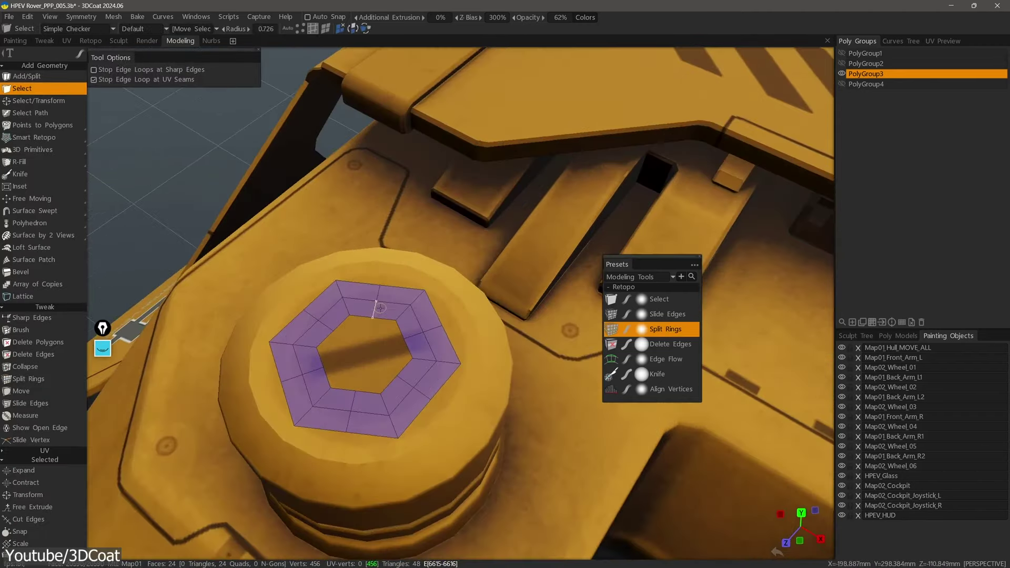
{"action": "right_click", "coordinate": [352, 400]}
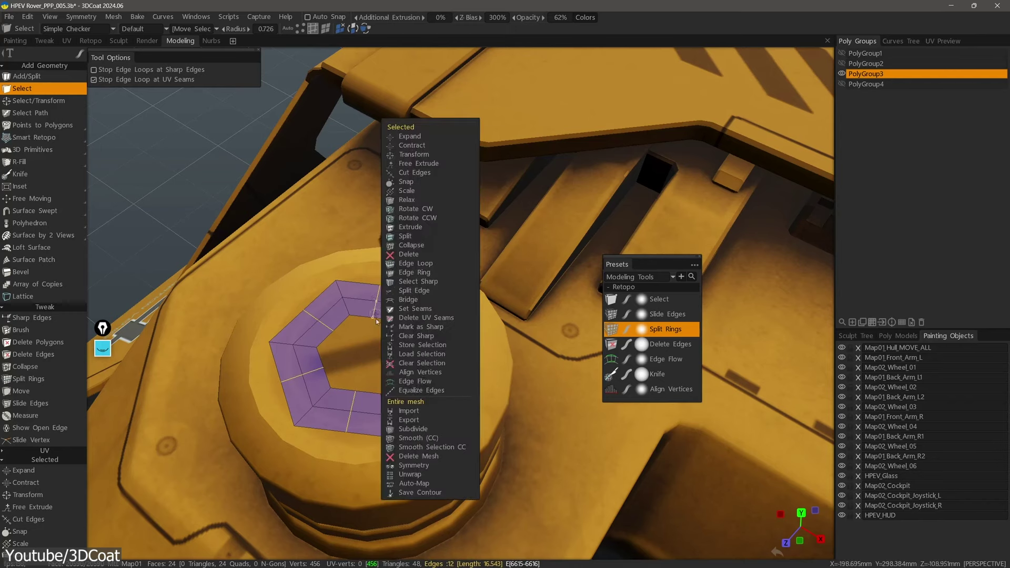
{"action": "left_click", "coordinate": [399, 463]}
{"action": "left_click", "coordinate": [209, 79]}
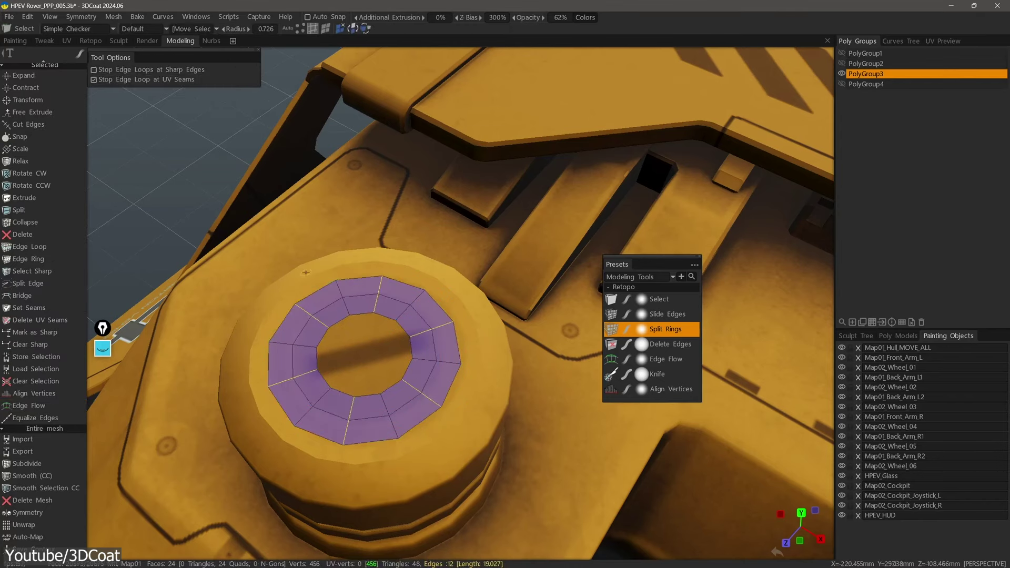
Select and frame the green cylinder ring, then smooth it with Edge Flow.
{"action": "left_click", "coordinate": [667, 314]}
{"action": "left_click", "coordinate": [658, 301]}
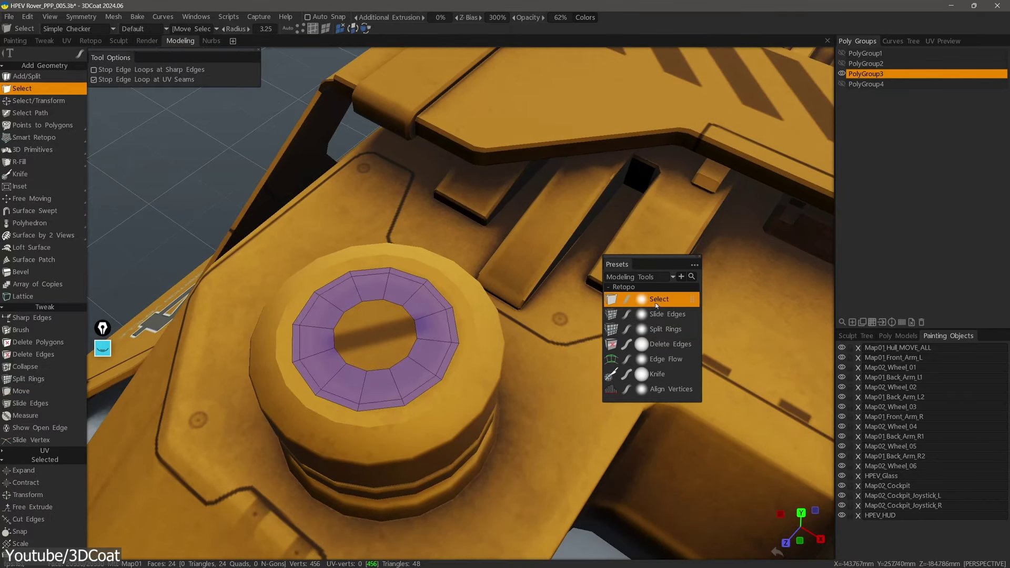
{"action": "right_click", "coordinate": [330, 302]}
{"action": "left_click", "coordinate": [408, 295]}
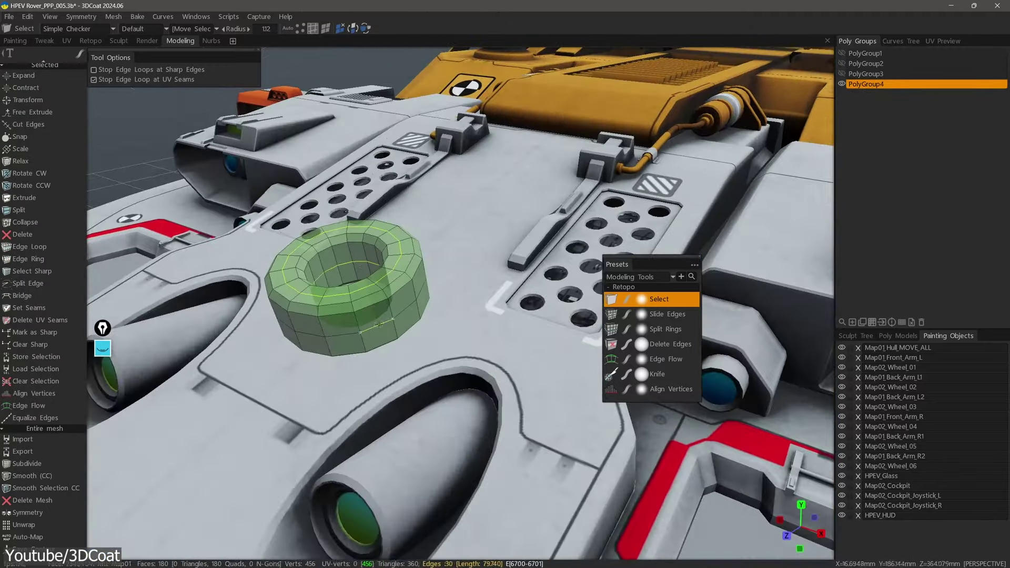
{"action": "key", "text": "f"}
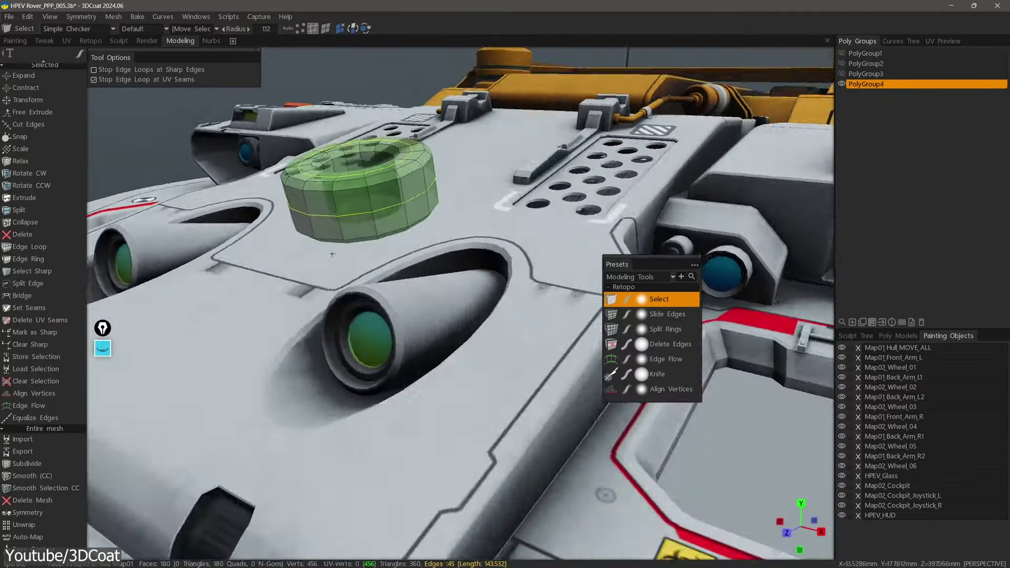
{"action": "right_click", "coordinate": [466, 295]}
{"action": "left_click", "coordinate": [504, 362]}
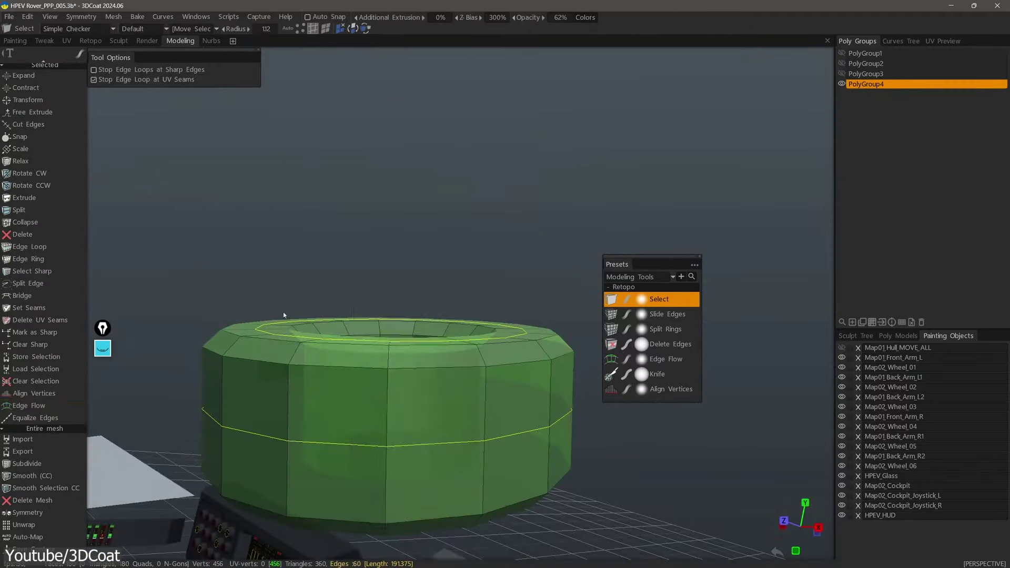
{"action": "left_click", "coordinate": [175, 79]}
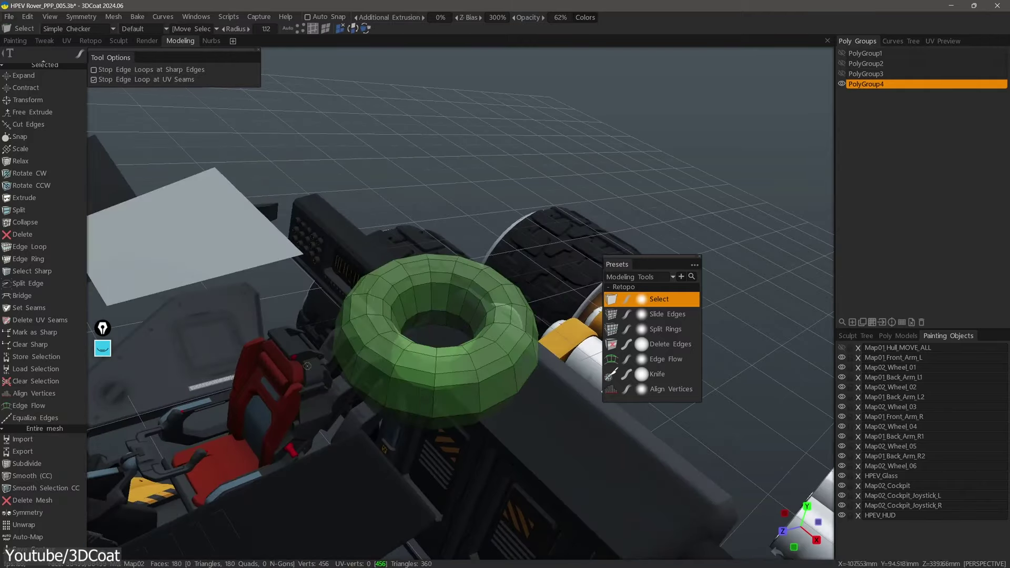
{"action": "right_click", "coordinate": [437, 324]}
{"action": "left_click", "coordinate": [437, 321]}
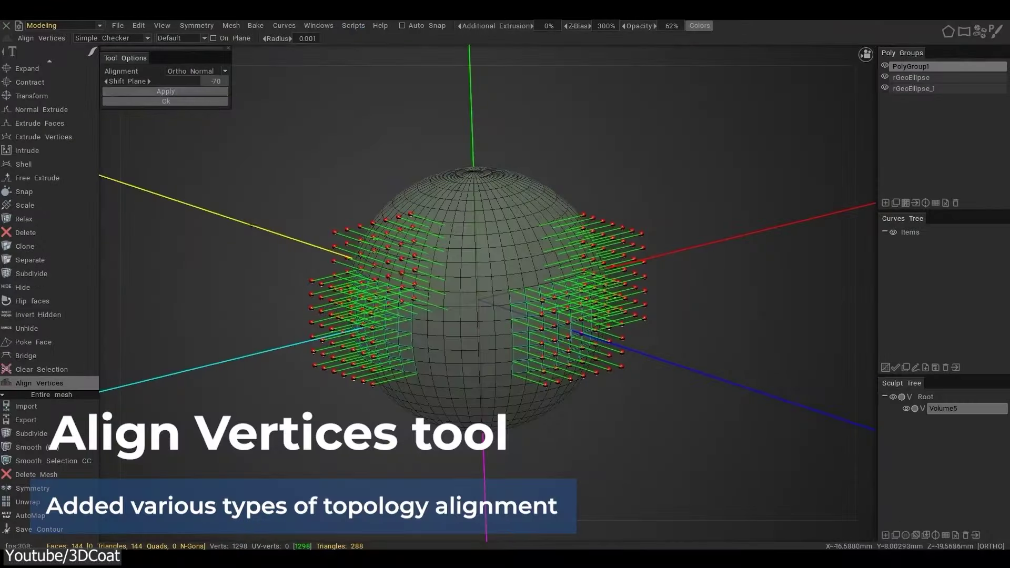
Cut a rectangle with Edge radius 25 from the sphere, leaving a rounded cross shape.
{"action": "left_click", "coordinate": [213, 90]}
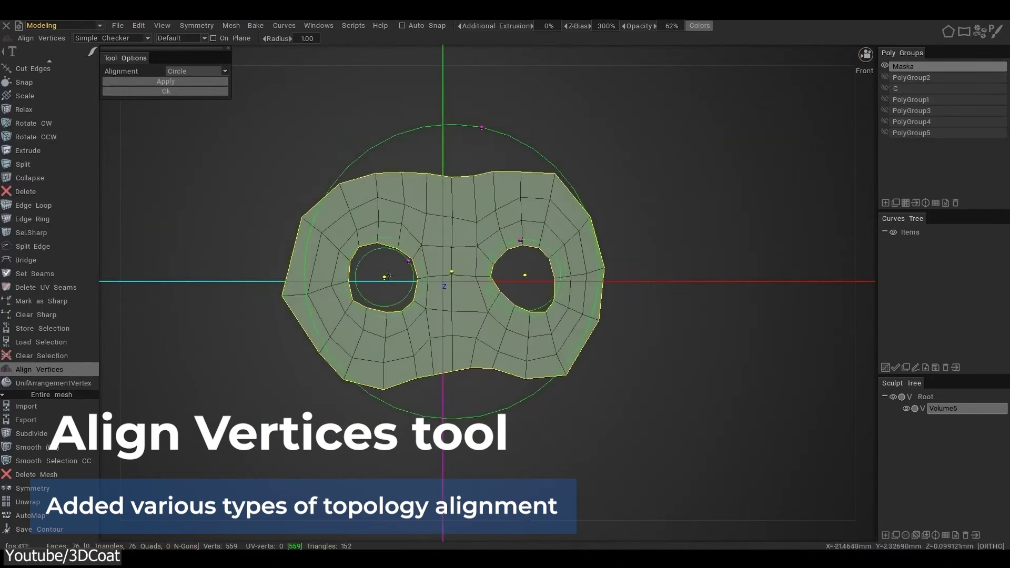
{"action": "left_click", "coordinate": [209, 82]}
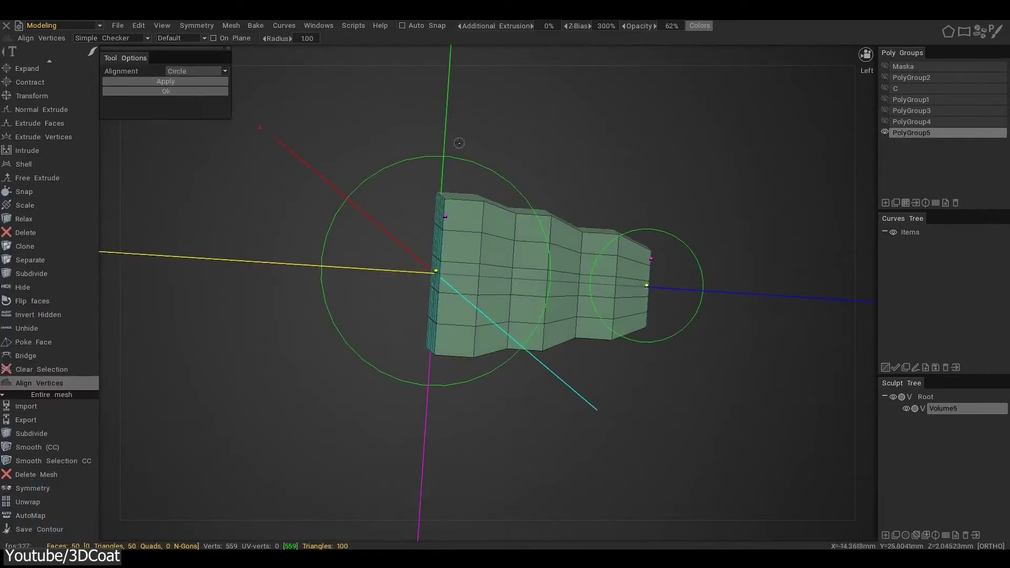
{"action": "left_click_drag", "start_coordinate": [253, 141], "coordinate": [207, 142]}
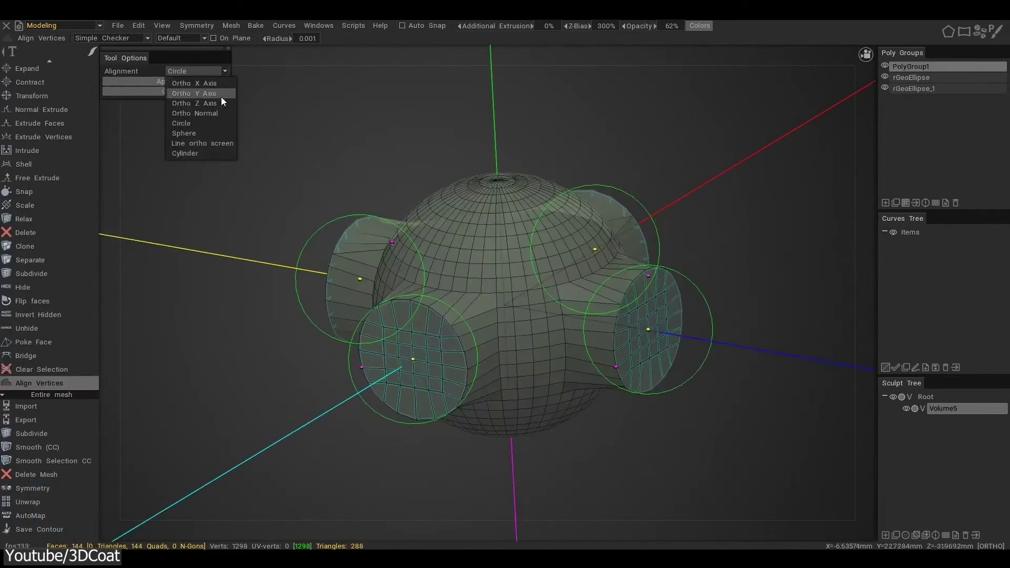
{"action": "left_click", "coordinate": [211, 132]}
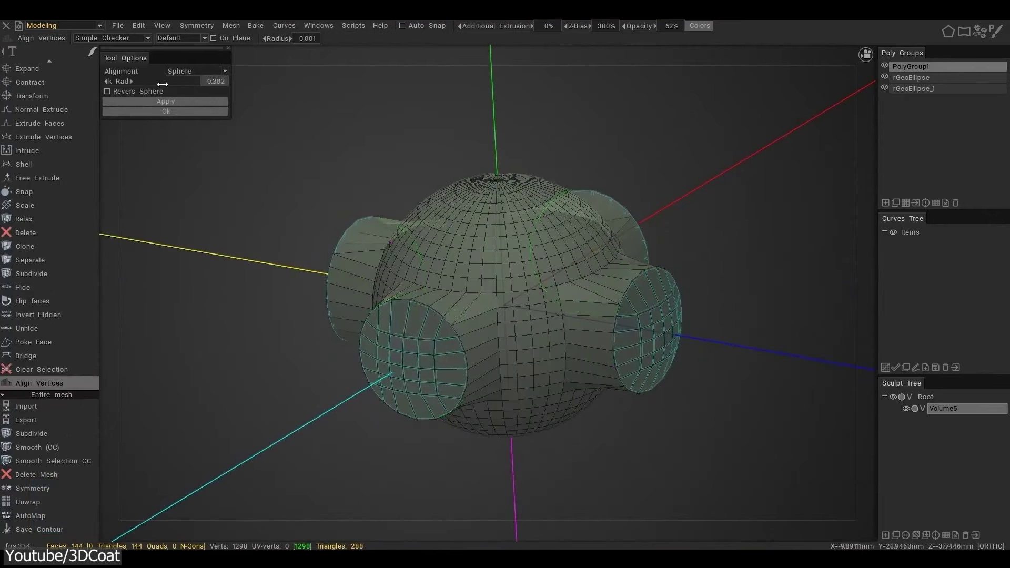
{"action": "left_click_drag", "start_coordinate": [296, 212], "coordinate": [305, 158]}
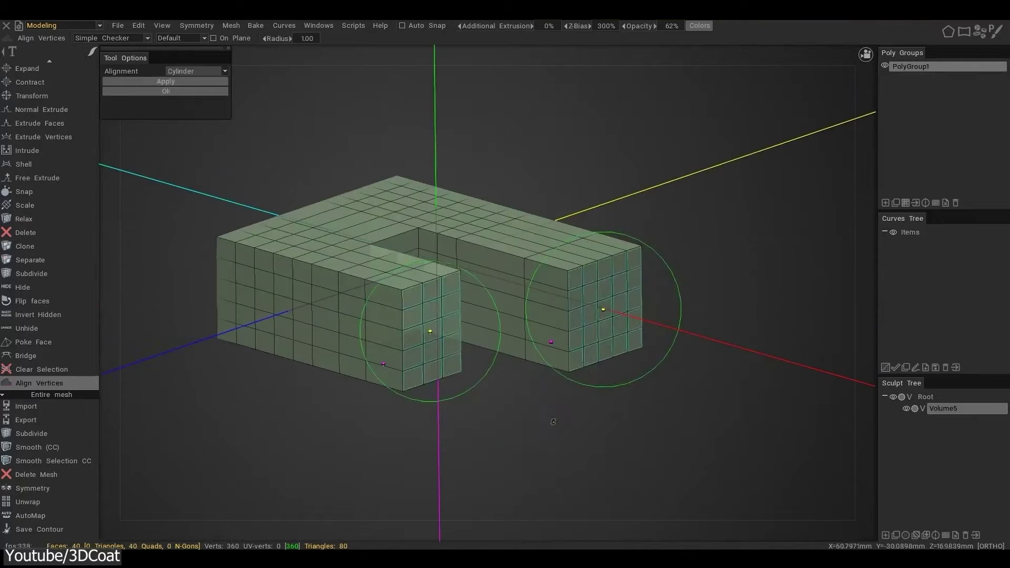
{"action": "left_click_drag", "start_coordinate": [550, 363], "coordinate": [513, 405], "text": "alt"}
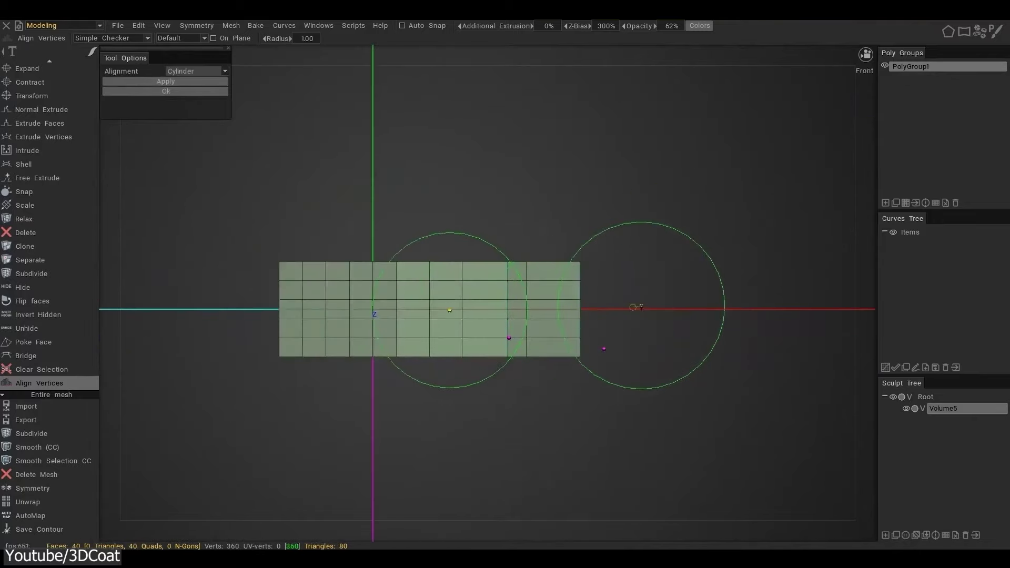
{"action": "left_click", "coordinate": [189, 91]}
{"action": "left_click_drag", "start_coordinate": [440, 134], "coordinate": [368, 146], "text": "alt"}
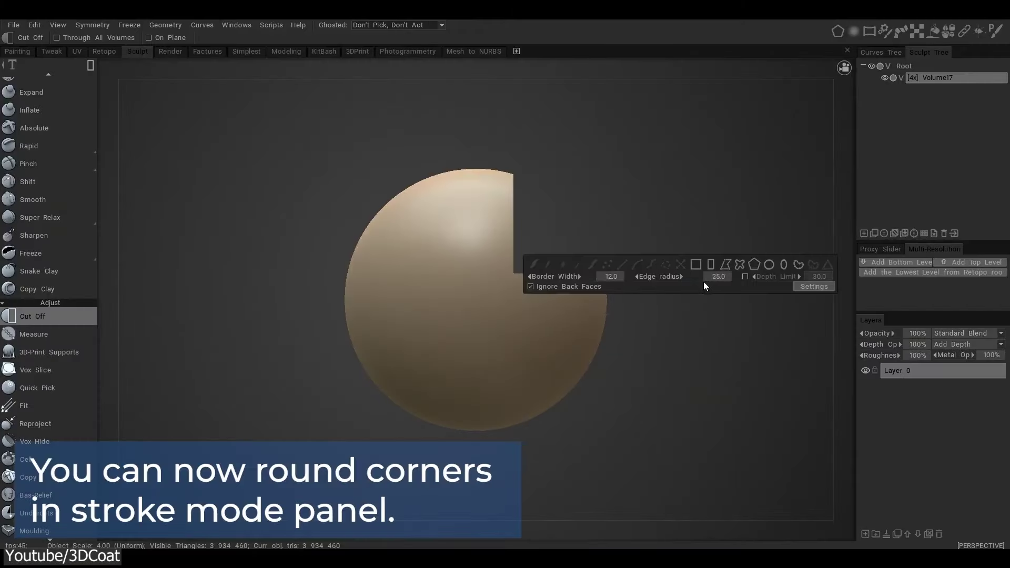
{"action": "left_click_drag", "start_coordinate": [277, 321], "coordinate": [448, 455]}
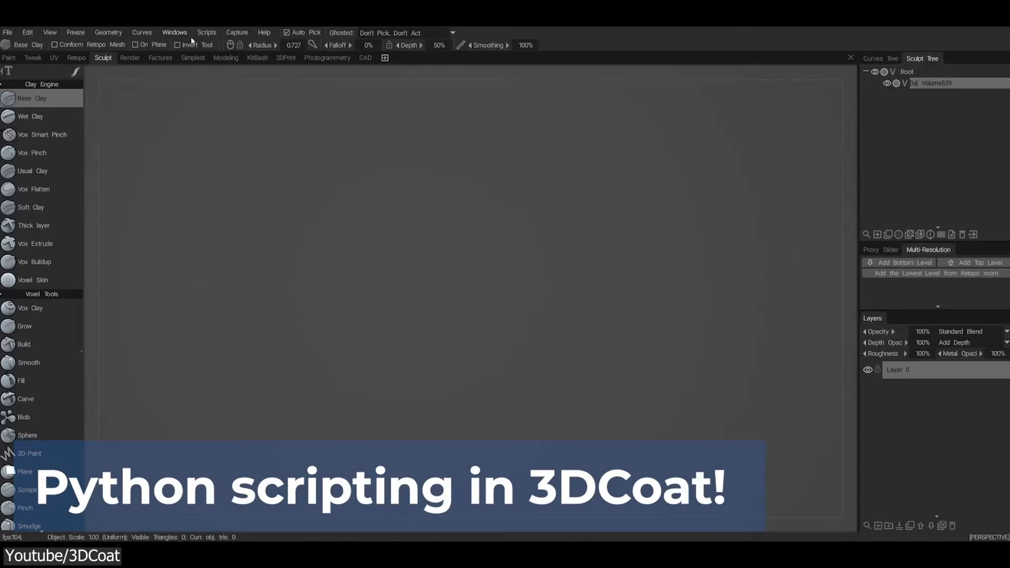
Create and run a Python script from the HelloWorld3D.py template under Modeling using primitives.
{"action": "left_click", "coordinate": [202, 31]}
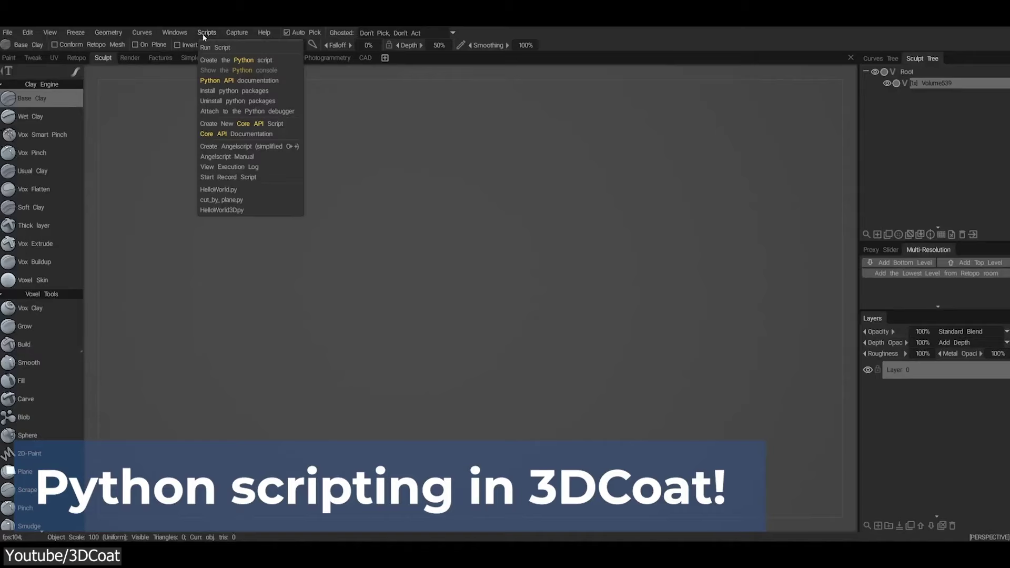
{"action": "left_click", "coordinate": [317, 74]}
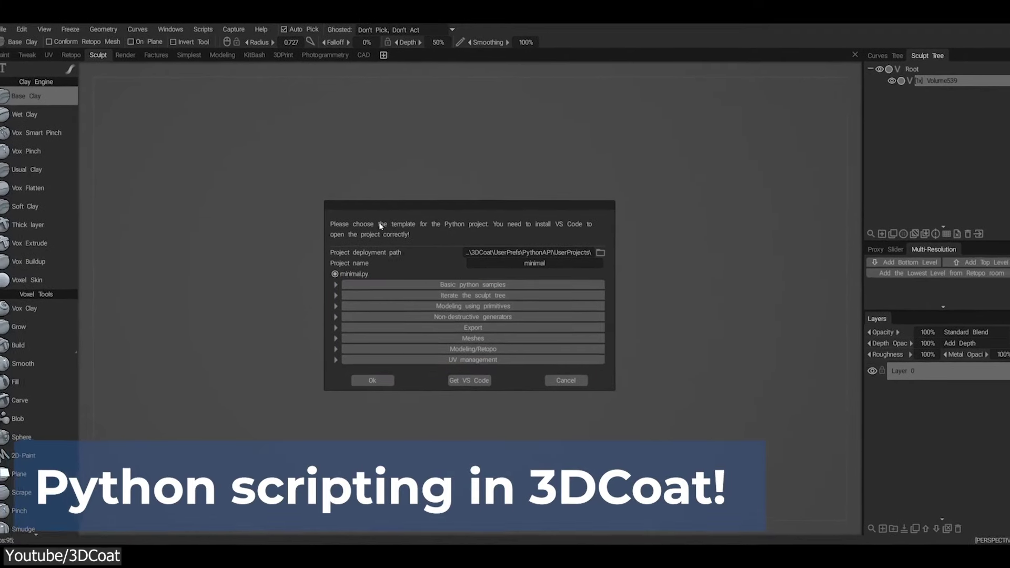
{"action": "left_click", "coordinate": [338, 306]}
{"action": "left_click", "coordinate": [363, 311]}
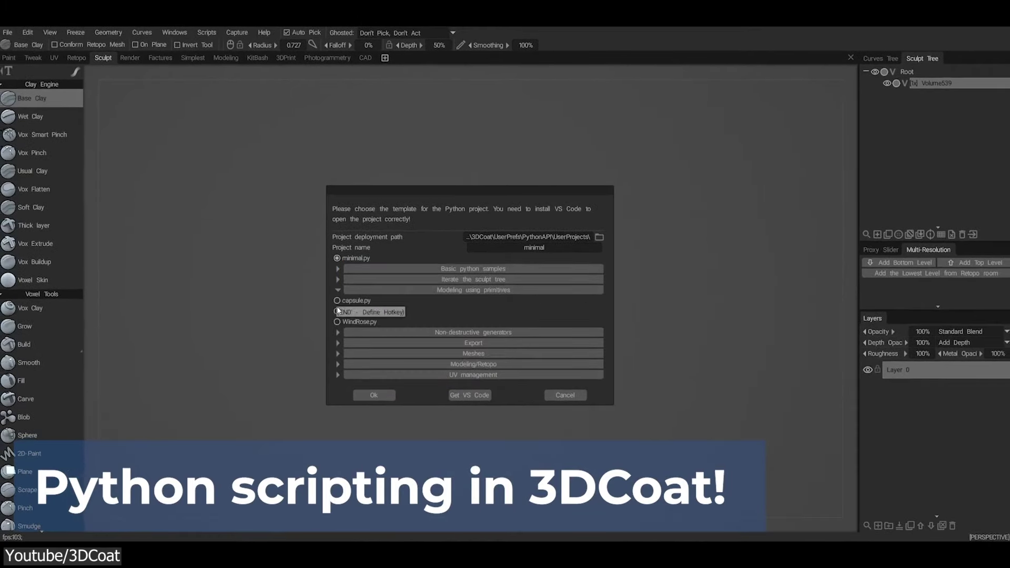
{"action": "left_click", "coordinate": [375, 395]}
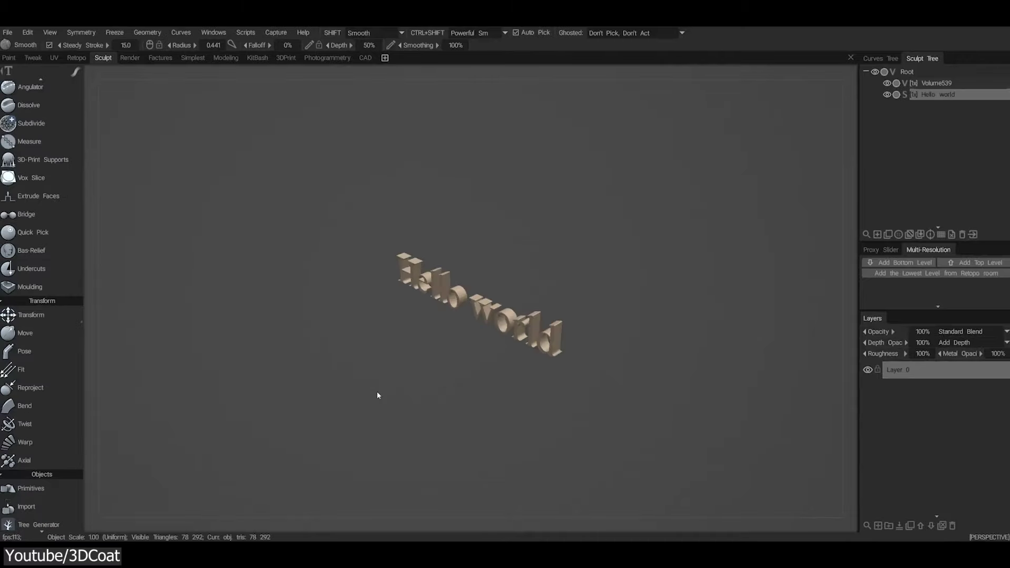
Open the Python API documentation and scroll down to its examples.
{"action": "left_click", "coordinate": [211, 34]}
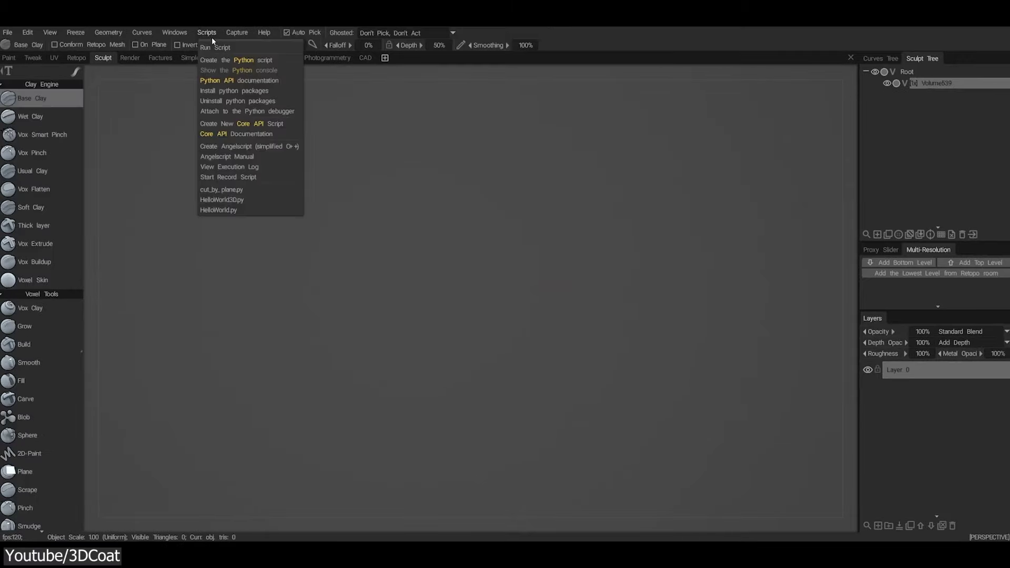
{"action": "left_click", "coordinate": [251, 85]}
{"action": "scroll", "coordinate": [501, 284], "scroll_direction": "down", "scroll_amount": 5}
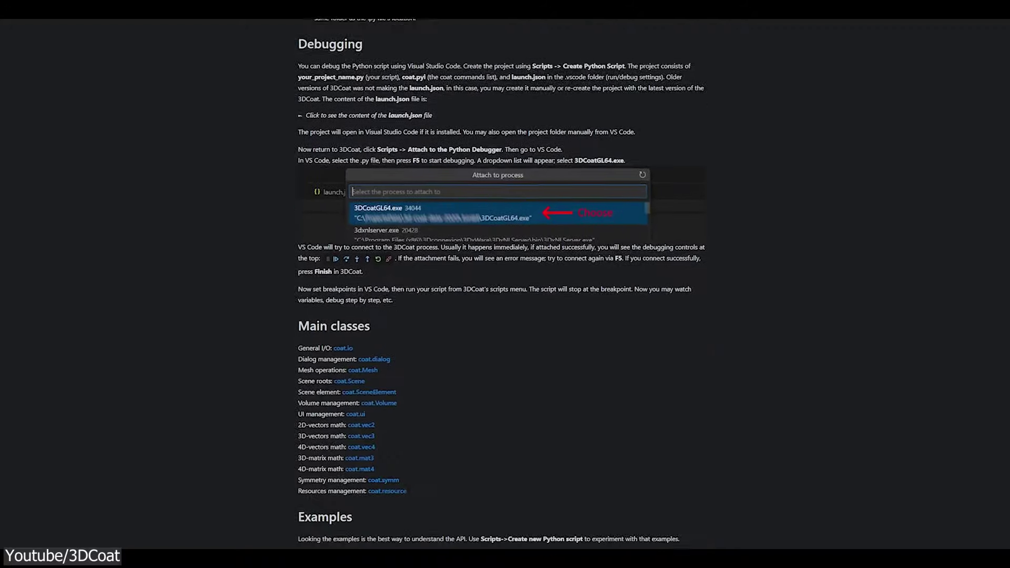
{"action": "scroll", "coordinate": [500, 284], "scroll_direction": "down", "scroll_amount": 8}
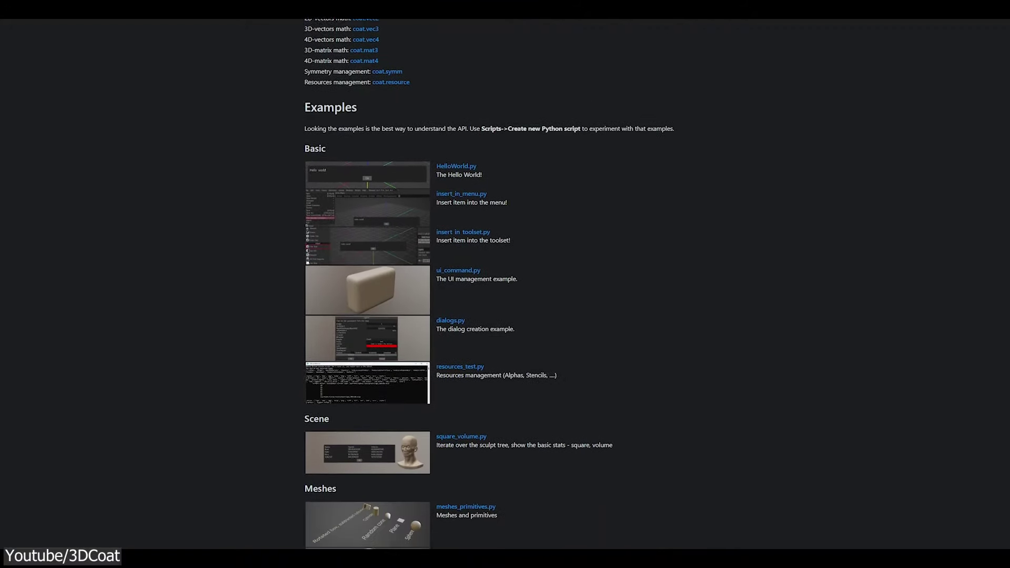
{"action": "scroll", "coordinate": [501, 284], "scroll_direction": "down", "scroll_amount": 5}
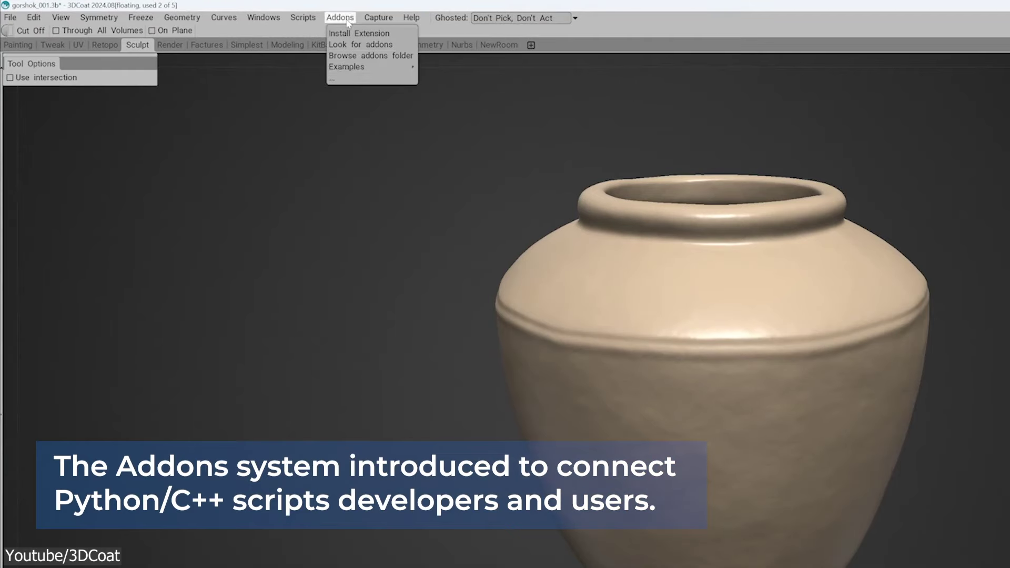
{"action": "mouse_move", "coordinate": [404, 71]}
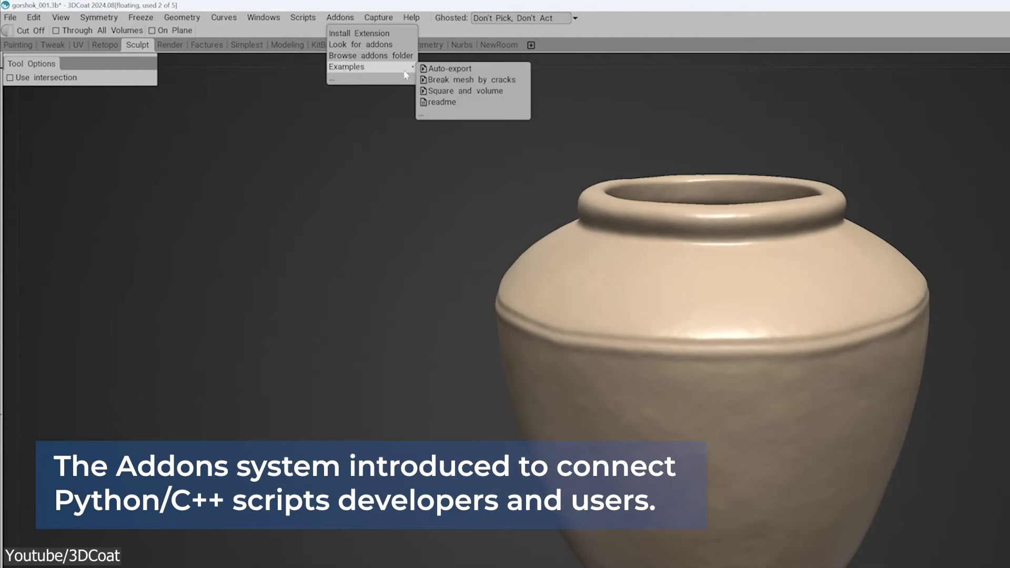
{"action": "left_click", "coordinate": [456, 84]}
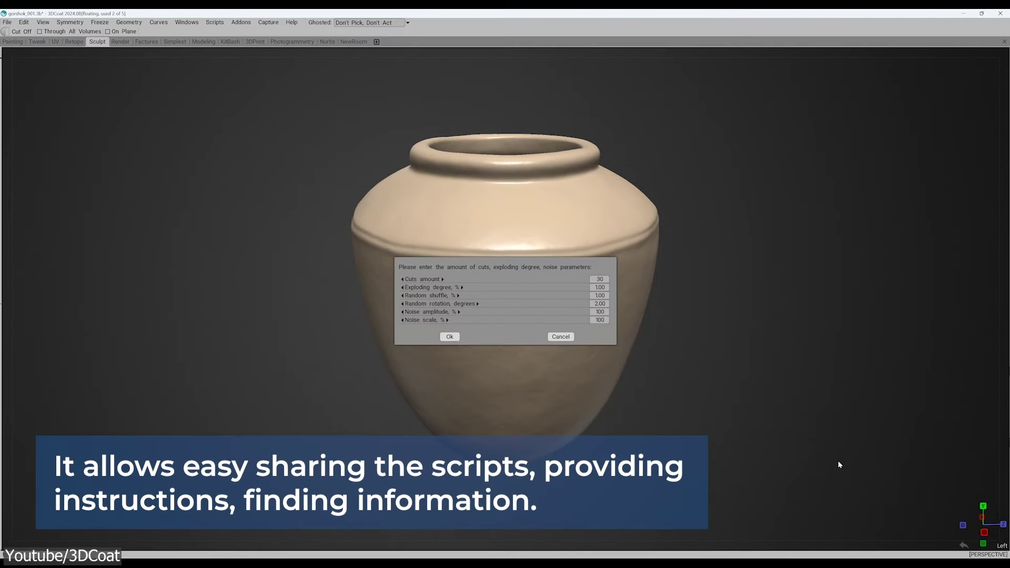
{"action": "key", "text": "Return"}
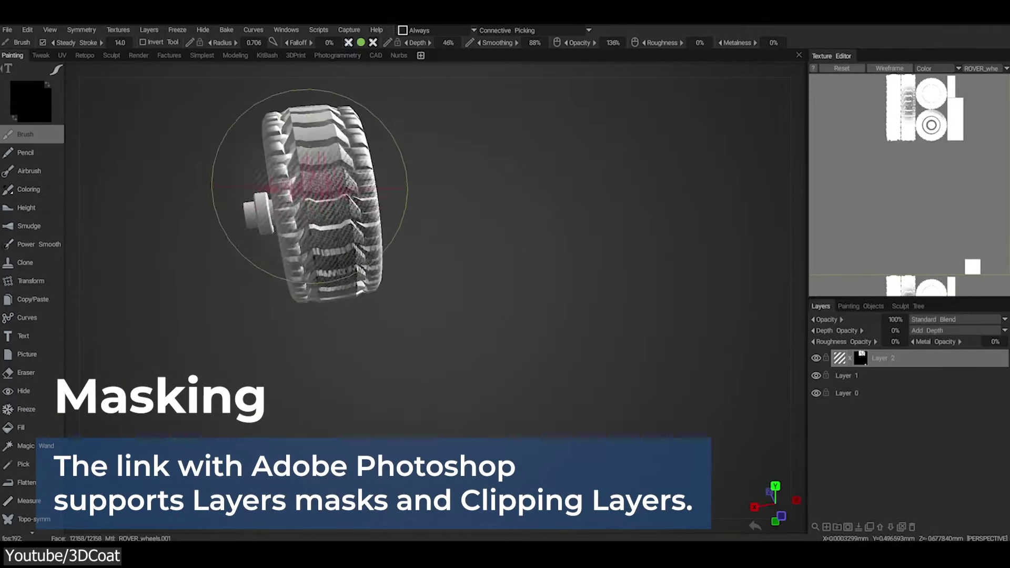
Orbit around the wheel and paint the metallic smart material over the masked hub.
{"action": "left_click_drag", "start_coordinate": [309, 188], "coordinate": [354, 360], "text": "alt"}
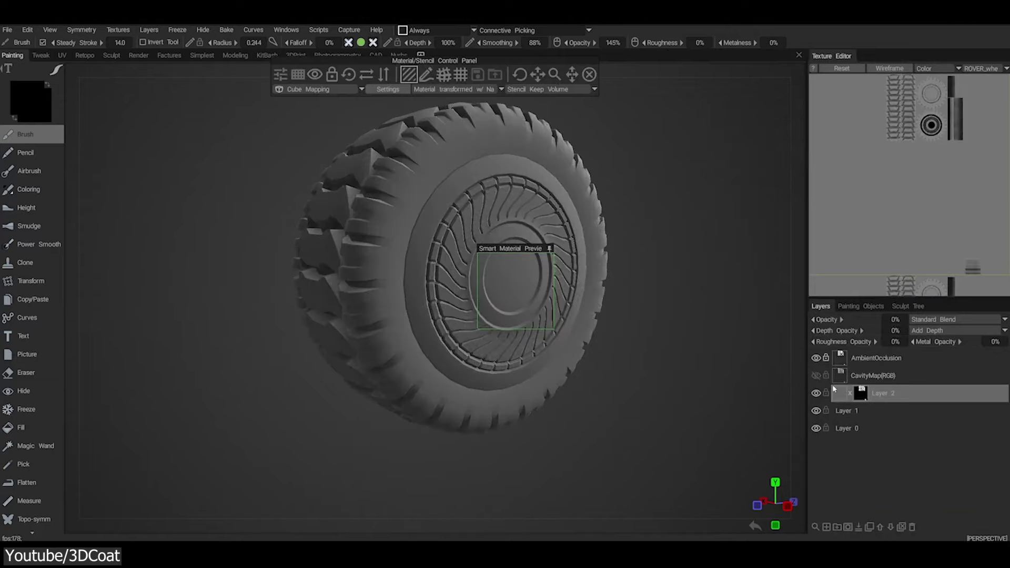
{"action": "mouse_move", "coordinate": [399, 358]}
{"action": "left_mouse_down", "text": "alt"}
{"action": "mouse_move", "coordinate": [326, 360]}
{"action": "mouse_move", "coordinate": [356, 372]}
{"action": "mouse_move", "coordinate": [316, 363]}
{"action": "mouse_move", "coordinate": [343, 282]}
{"action": "mouse_move", "coordinate": [368, 263]}
{"action": "left_mouse_up", "text": "alt"}
{"action": "mouse_move", "coordinate": [579, 174]}
{"action": "left_mouse_down"}
{"action": "mouse_move", "coordinate": [621, 237]}
{"action": "mouse_move", "coordinate": [226, 181]}
{"action": "left_mouse_up"}
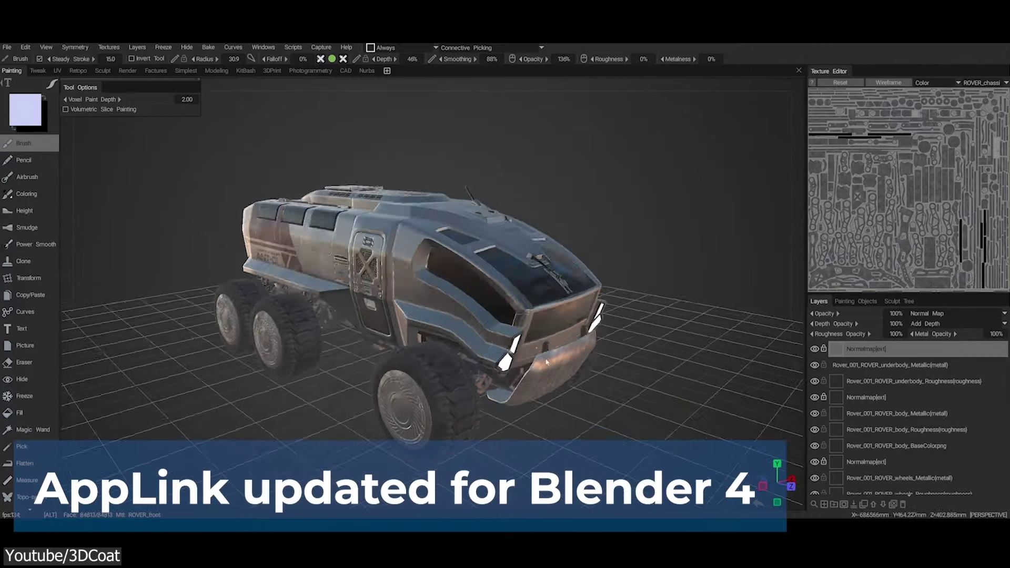
Export the rover's objects and textures to Blender via File > Export To > Blender.
{"action": "left_click", "coordinate": [7, 47]}
{"action": "left_click", "coordinate": [113, 110]}
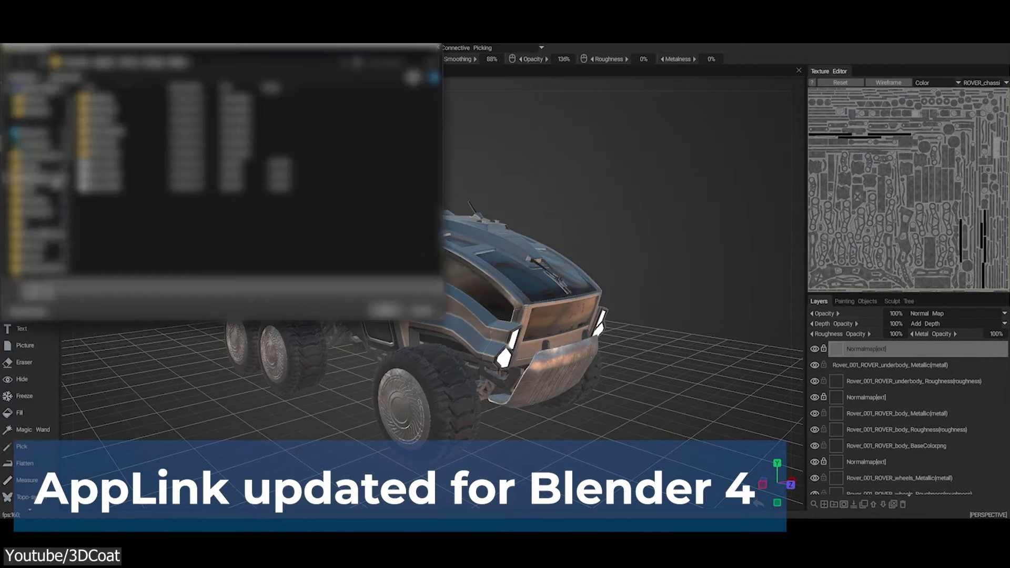
{"action": "left_click", "coordinate": [361, 508]}
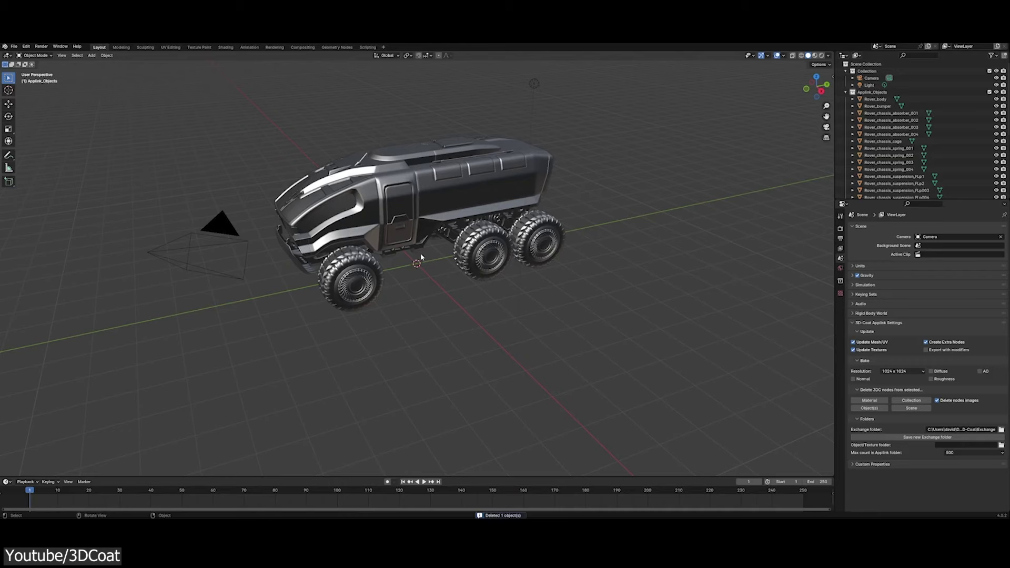
{"action": "middle_click_drag", "start_coordinate": [515, 246], "coordinate": [464, 228]}
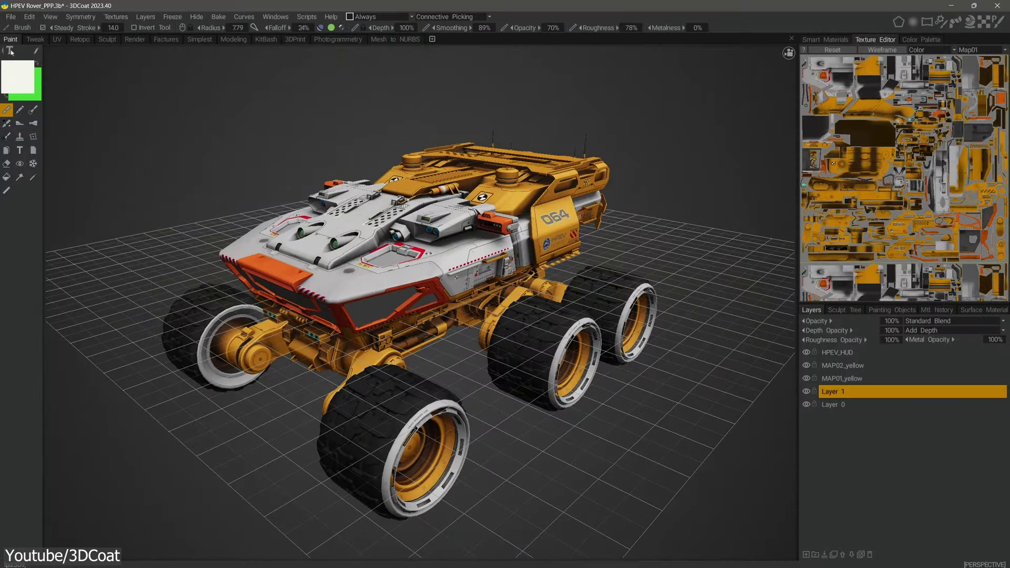
Orbit the Blender viewport around the imported textured rover.
{"action": "left_click_drag", "start_coordinate": [42, 158], "coordinate": [91, 169]}
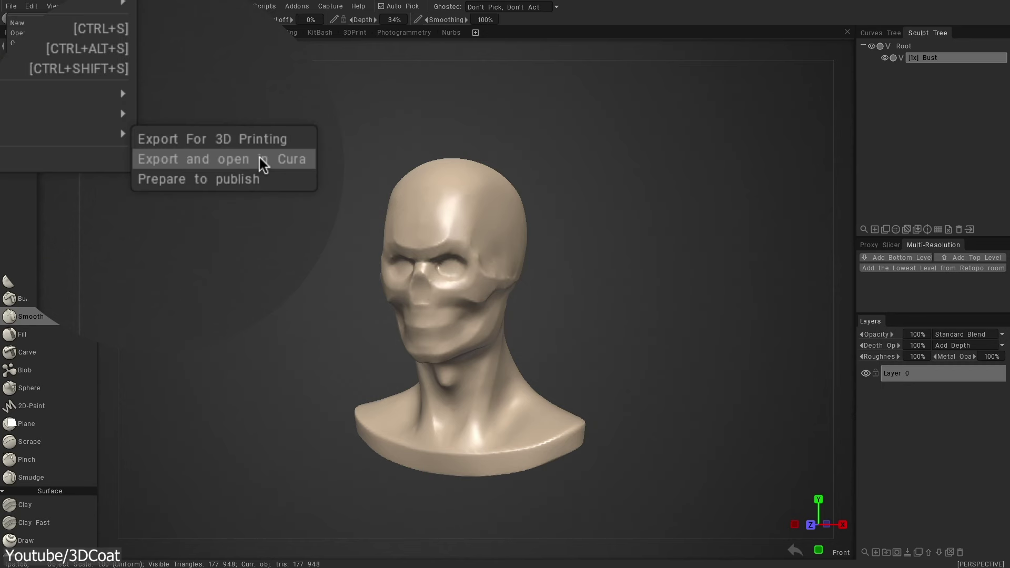
Export the skull bust to open in Cura, then bring up the MAP01_yellow layer's options.
{"action": "left_click", "coordinate": [260, 158]}
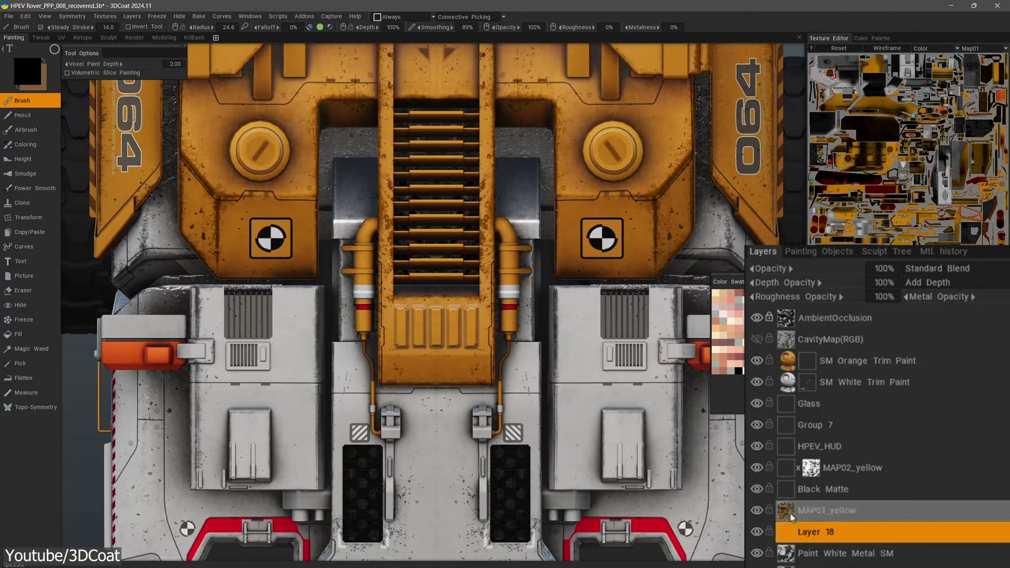
{"action": "left_click", "coordinate": [789, 513]}
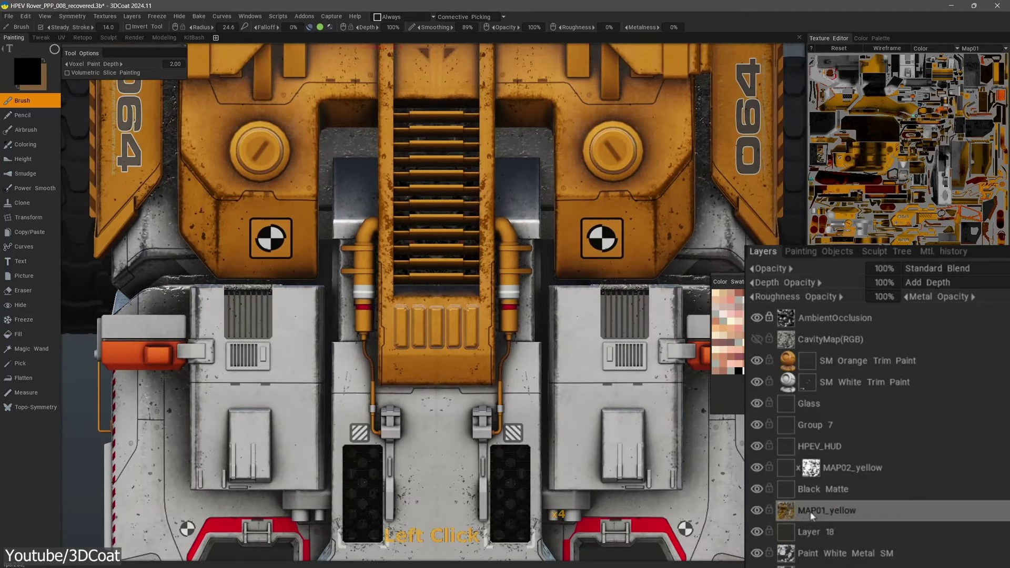
{"action": "right_click", "coordinate": [789, 513]}
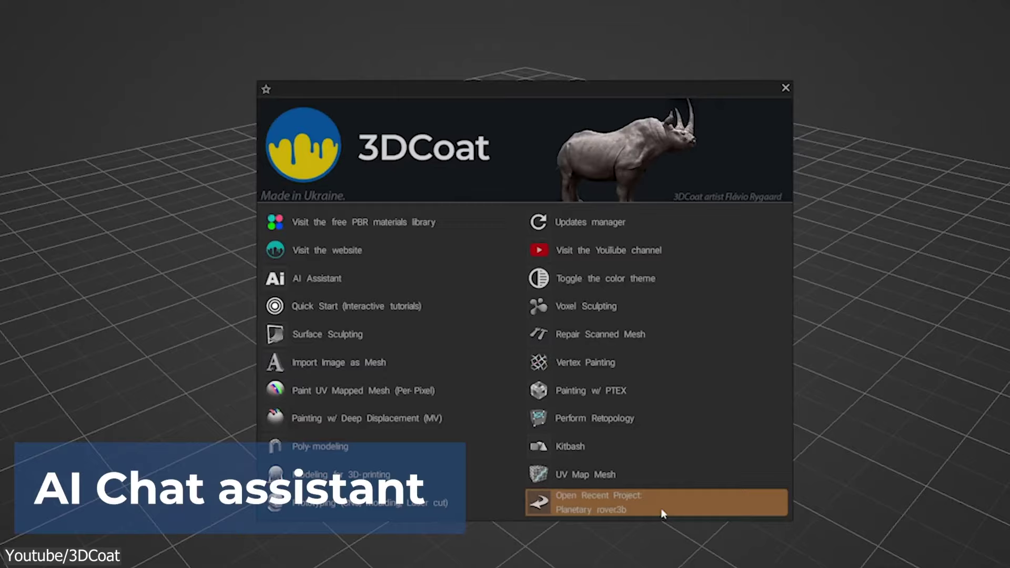
Ask the AI chat assistant 'Can i create a UV map in 3DCoat?'.
{"action": "left_click", "coordinate": [388, 288]}
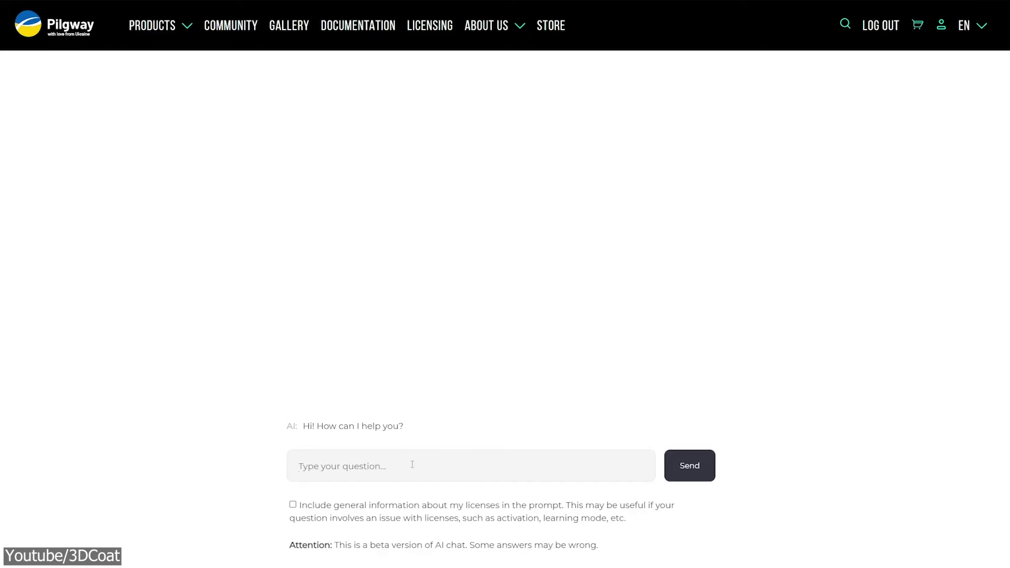
{"action": "type", "text": "at?"}
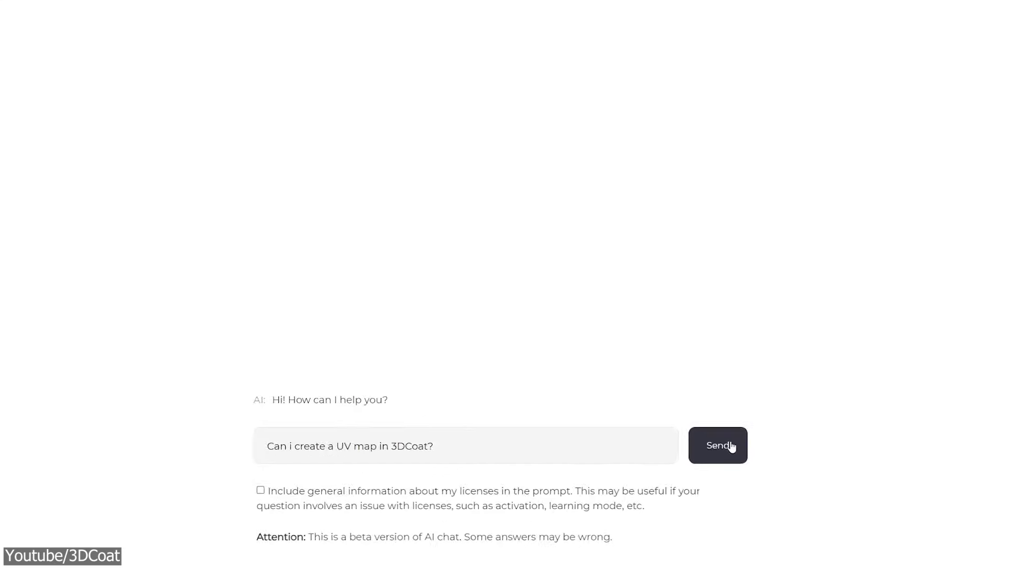
{"action": "left_click", "coordinate": [693, 466]}
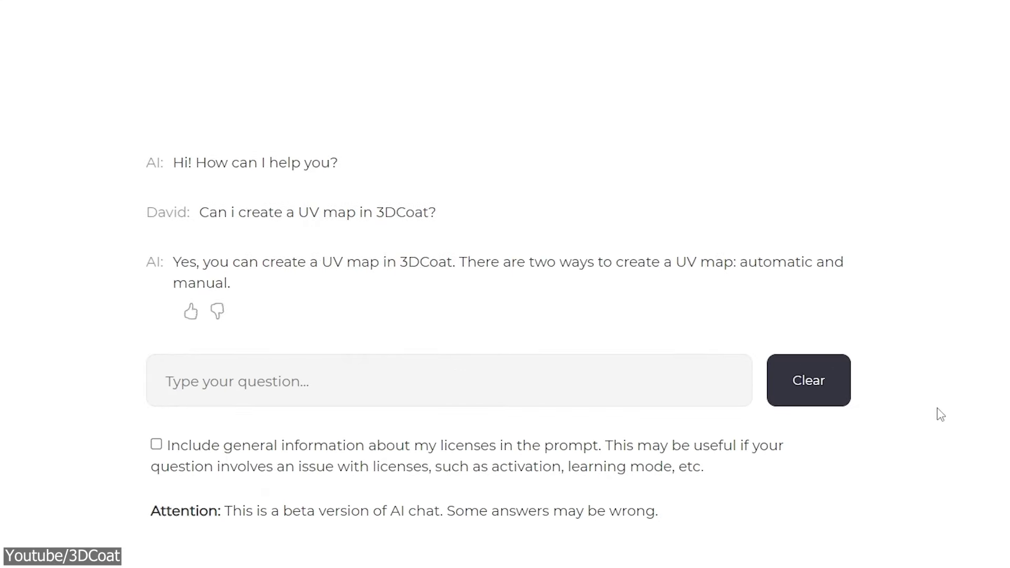